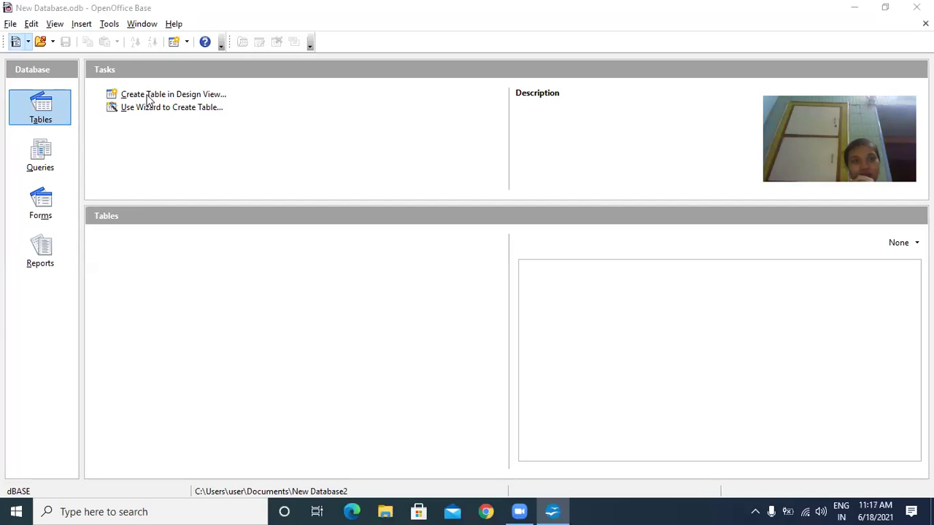
Switch the use of a Java runtime environment on and off again in the Java options, and confirm the options.
{"action": "left_click", "coordinate": [149, 99]}
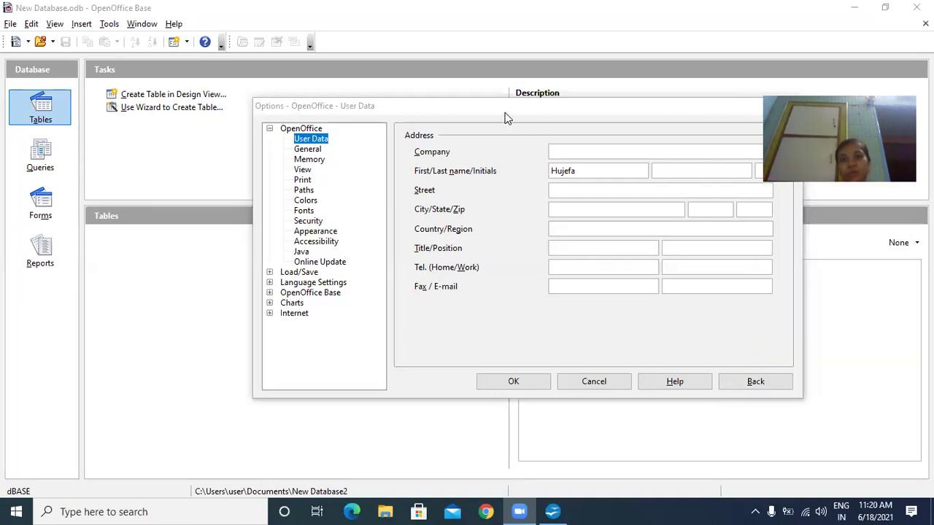
{"action": "left_click_drag", "start_coordinate": [501, 115], "coordinate": [435, 128]}
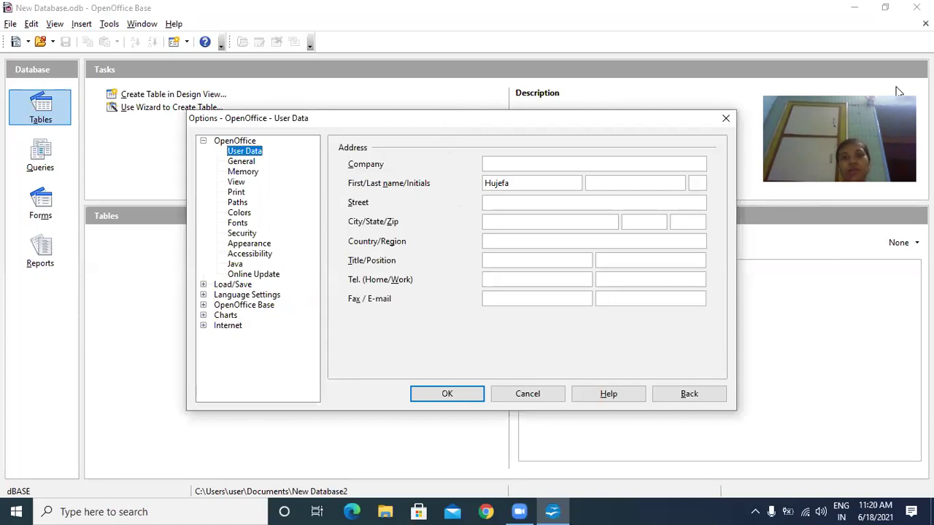
{"action": "left_click", "coordinate": [236, 266]}
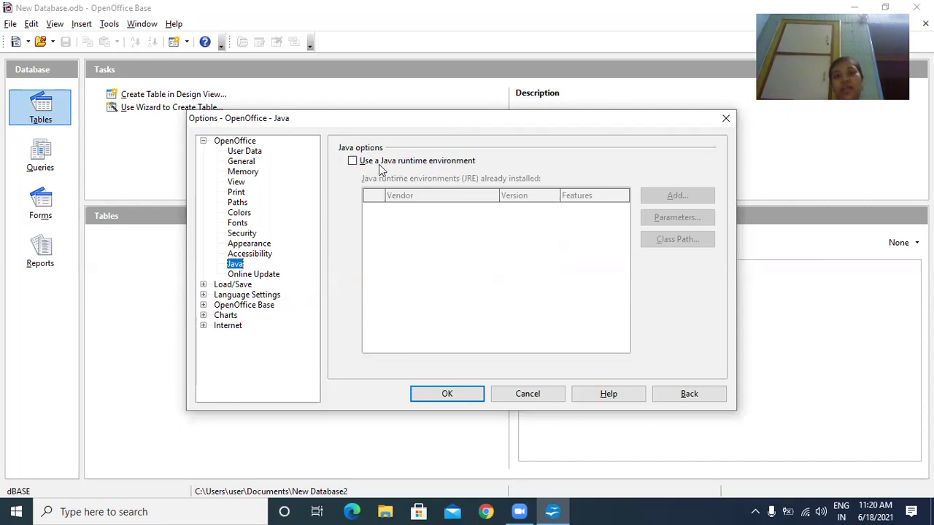
{"action": "left_click", "coordinate": [355, 161]}
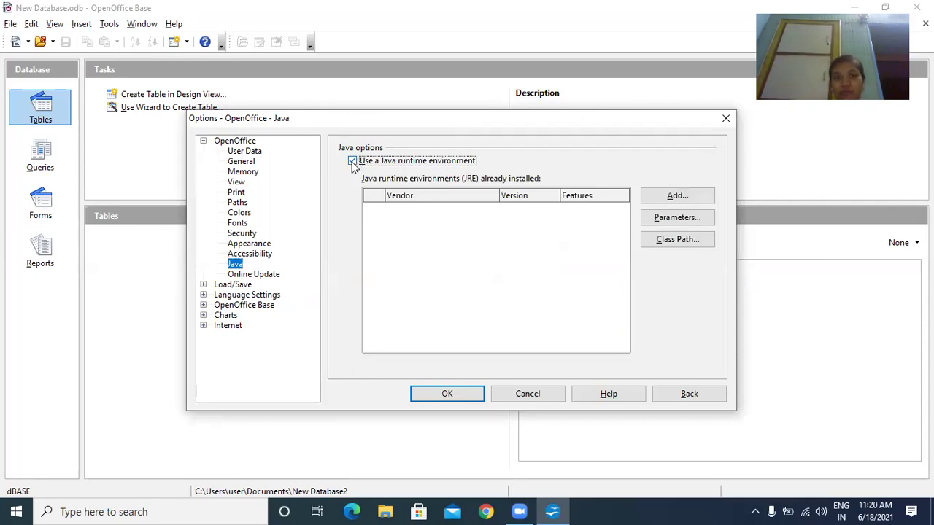
{"action": "left_click", "coordinate": [354, 164]}
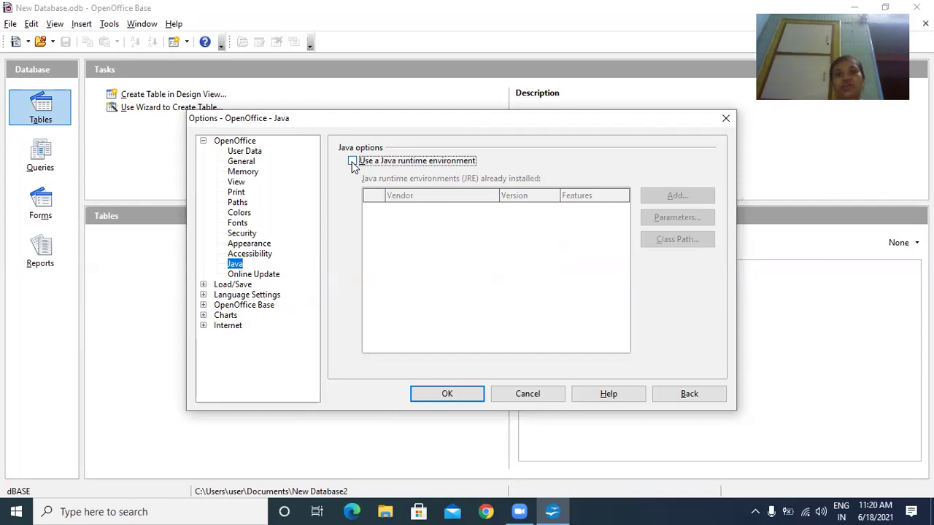
{"action": "left_click", "coordinate": [443, 398]}
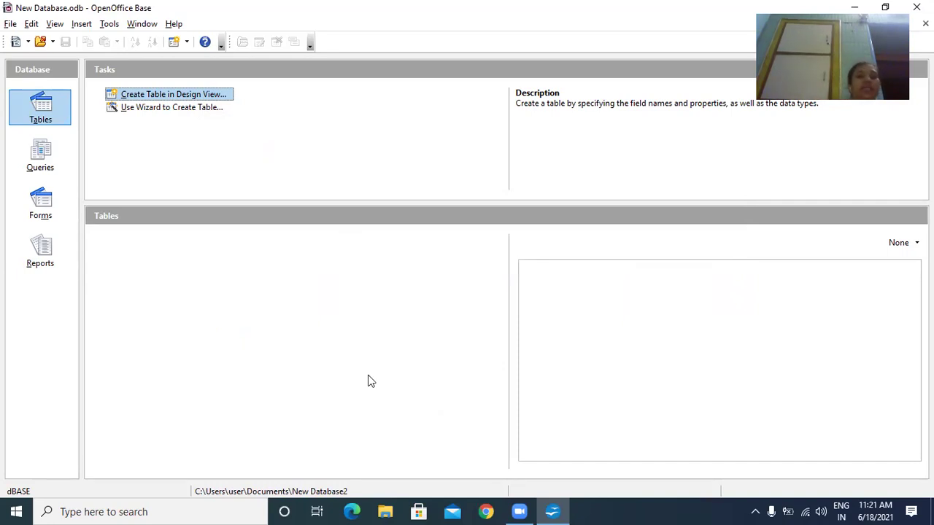
Create a table in Design View and add a first field named "Gr no." with the type Decimal [ NUMERIC ].
{"action": "left_click", "coordinate": [142, 96]}
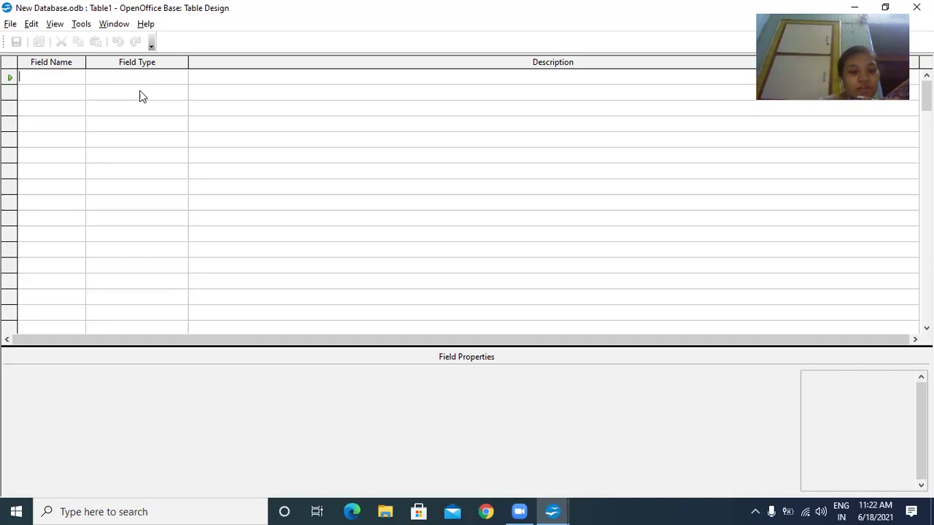
{"action": "type", "text": "G"}
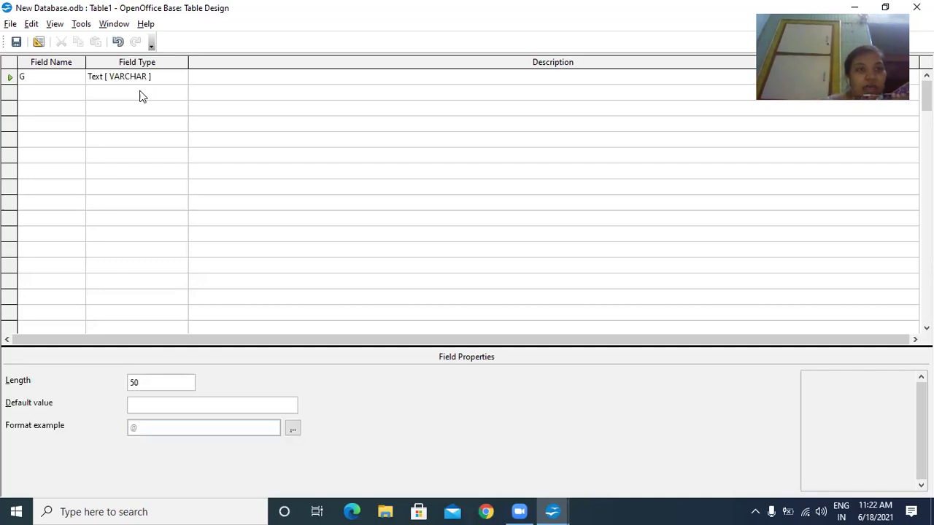
{"action": "type", "text": "r no."}
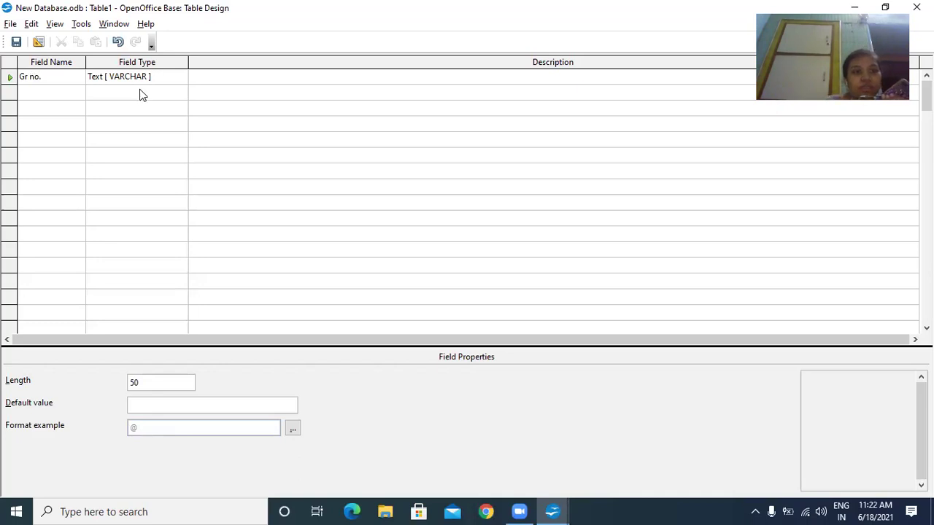
{"action": "left_click", "coordinate": [167, 76]}
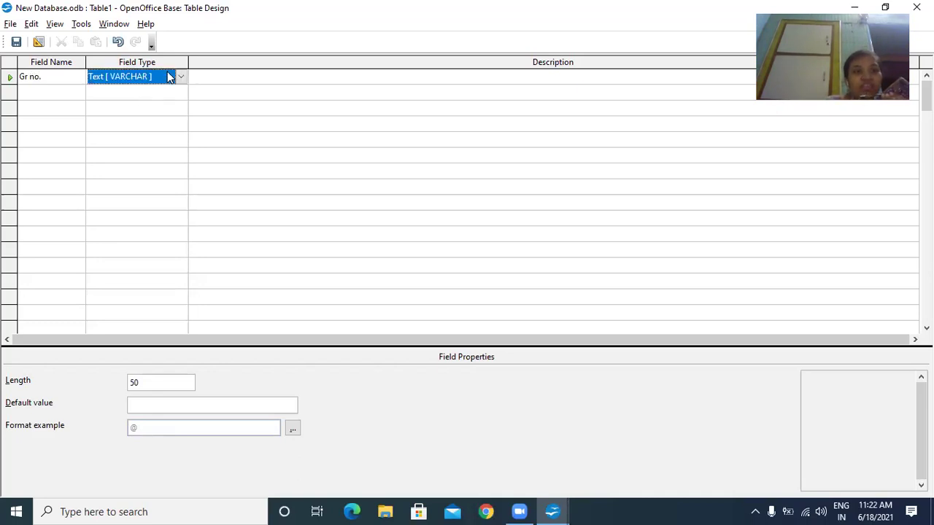
{"action": "left_click", "coordinate": [180, 77]}
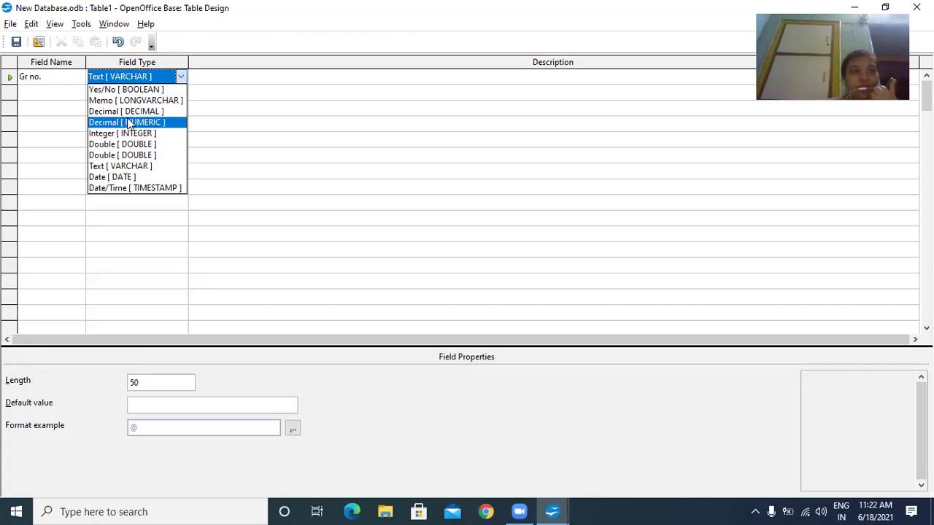
{"action": "left_click", "coordinate": [130, 123]}
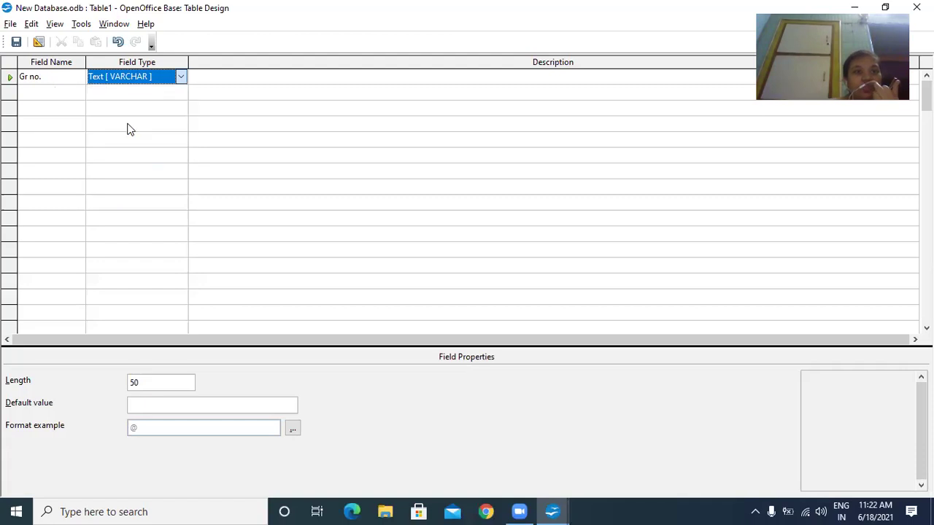
Add a second field named "Roll no." with the type Decimal [ NUMERIC ].
{"action": "left_click", "coordinate": [45, 95]}
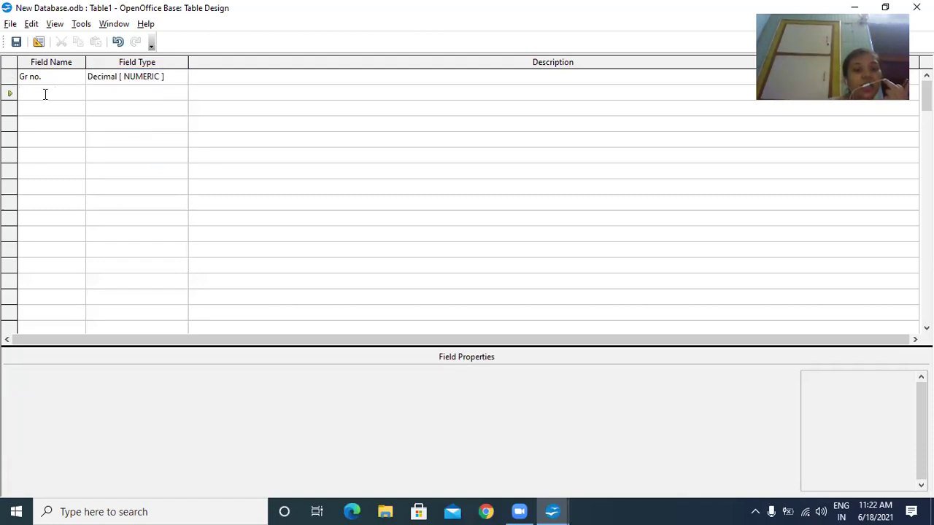
{"action": "type", "text": "Roll no"}
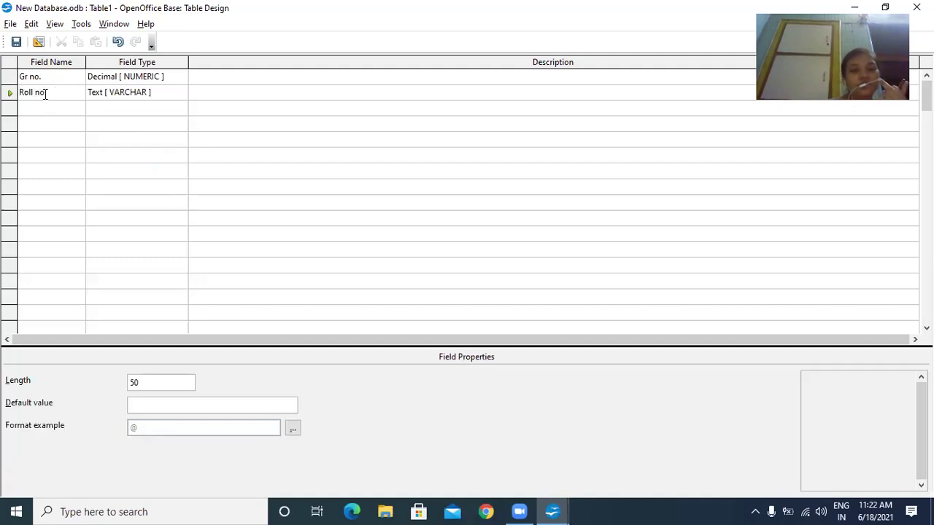
{"action": "type", "text": "."}
{"action": "left_click", "coordinate": [164, 88]}
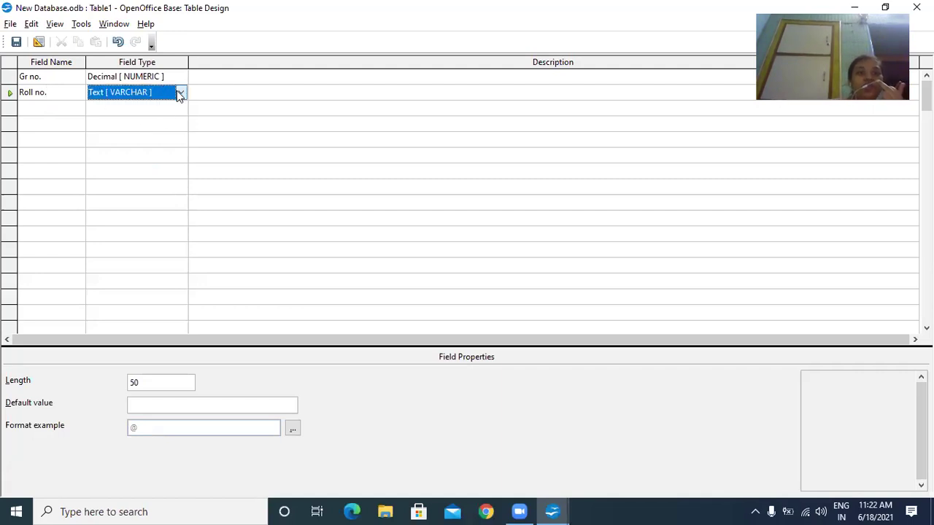
{"action": "left_click", "coordinate": [180, 92]}
{"action": "left_click", "coordinate": [161, 138]}
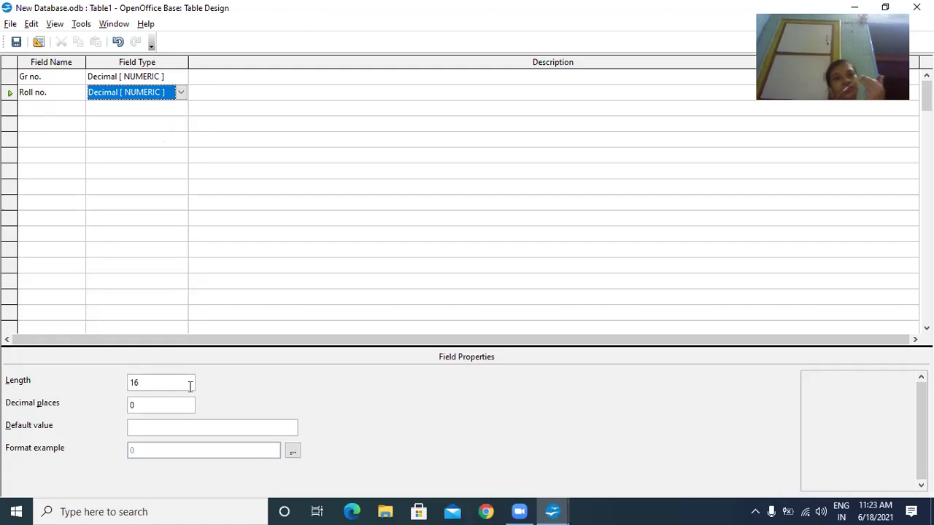
Add the fields "Name" and "Address" below Roll no., both with the default type Text [ VARCHAR ].
{"action": "left_click", "coordinate": [38, 108]}
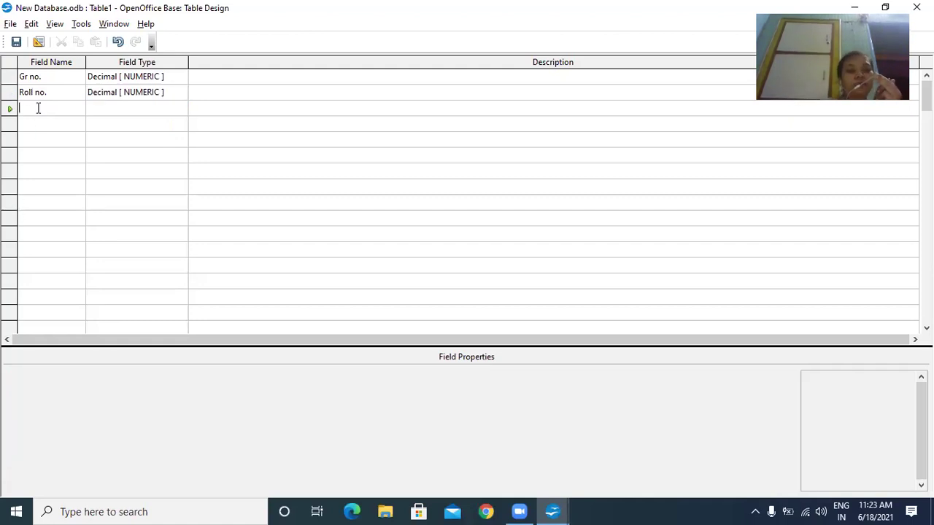
{"action": "type", "text": "Name"}
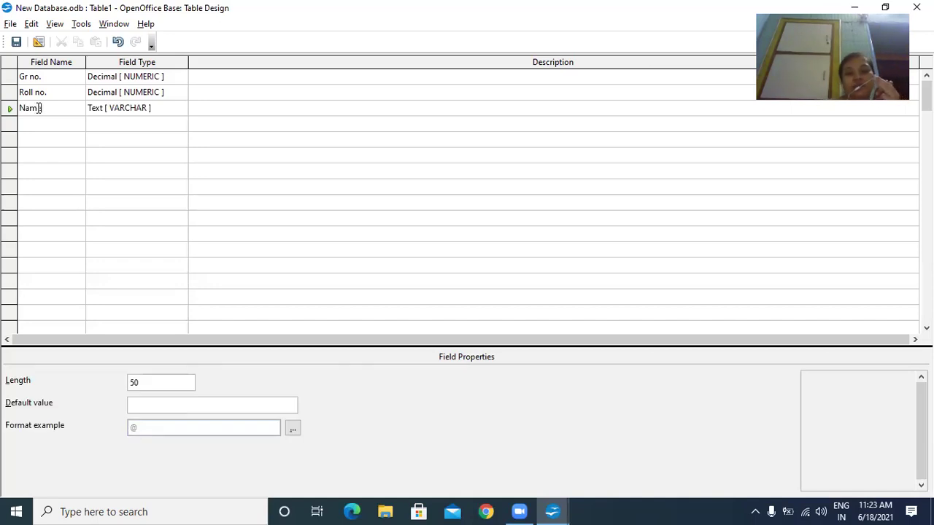
{"action": "key", "text": "Down"}
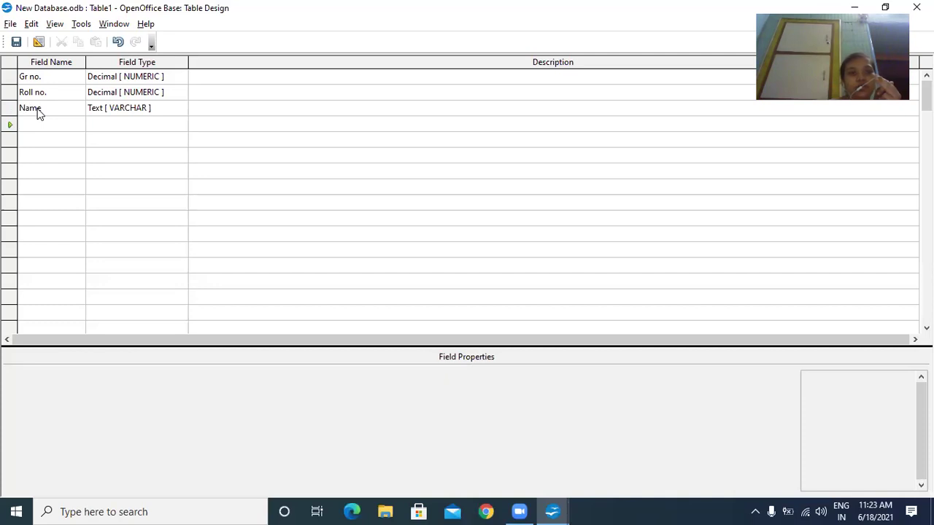
{"action": "type", "text": "Address"}
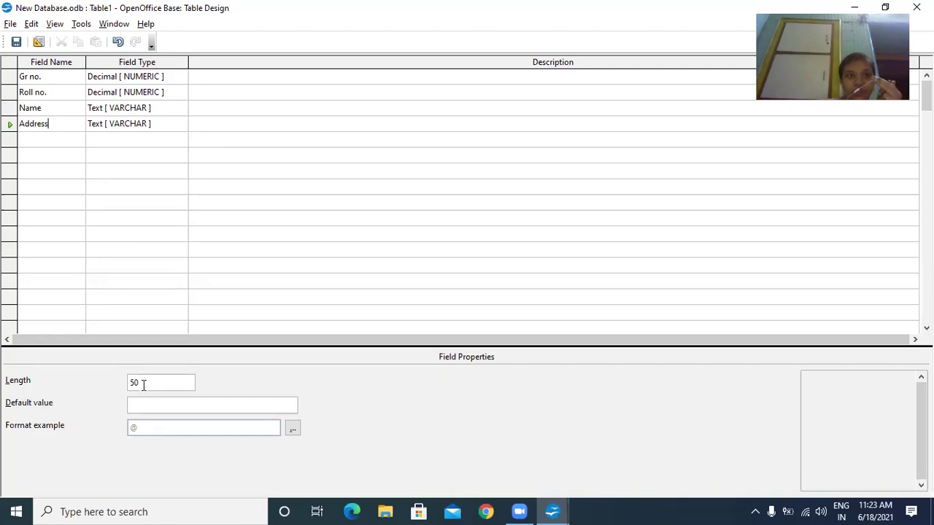
{"action": "left_click", "coordinate": [60, 108]}
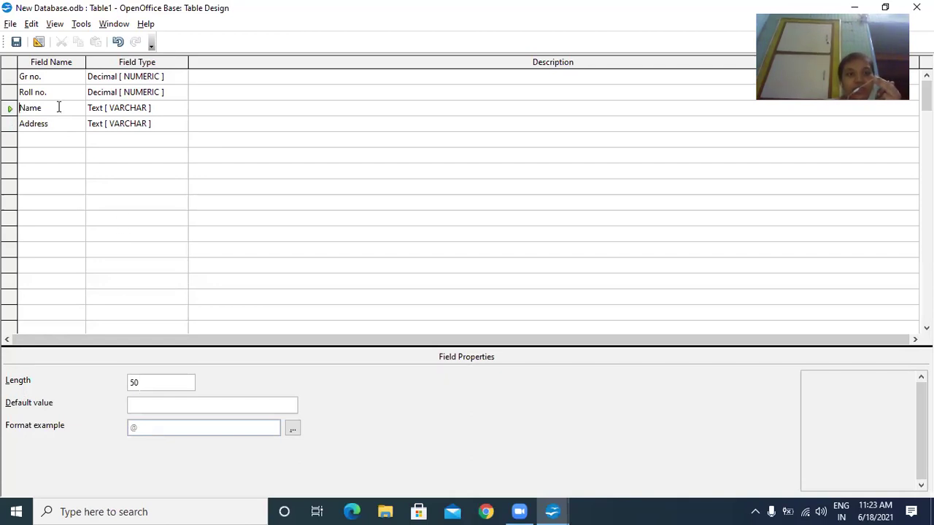
{"action": "left_click", "coordinate": [49, 88]}
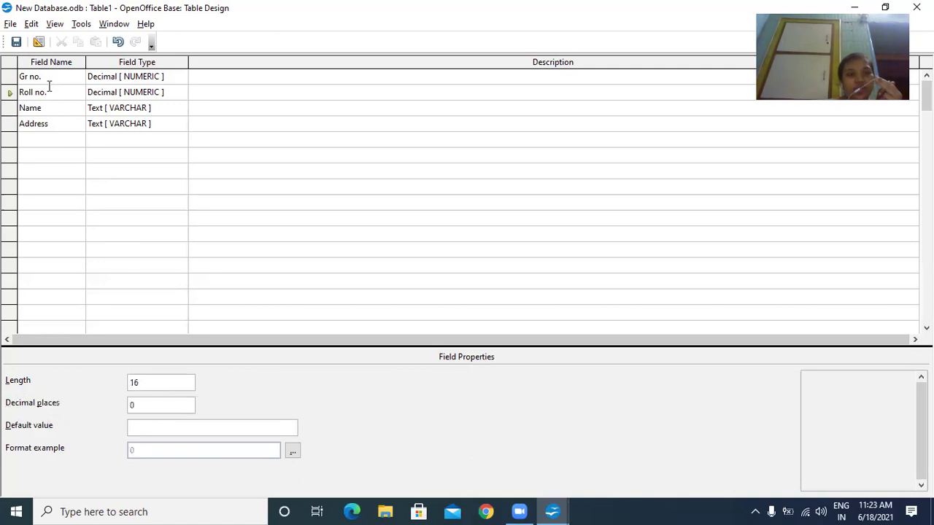
{"action": "left_click", "coordinate": [73, 123]}
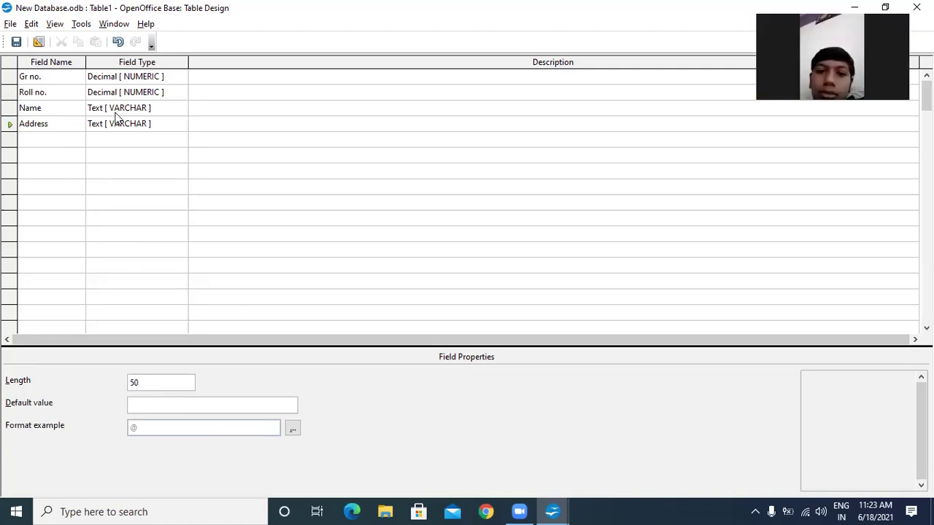
Add a field named "DOB" below Address with the type Date [ DATE ].
{"action": "left_click", "coordinate": [48, 140]}
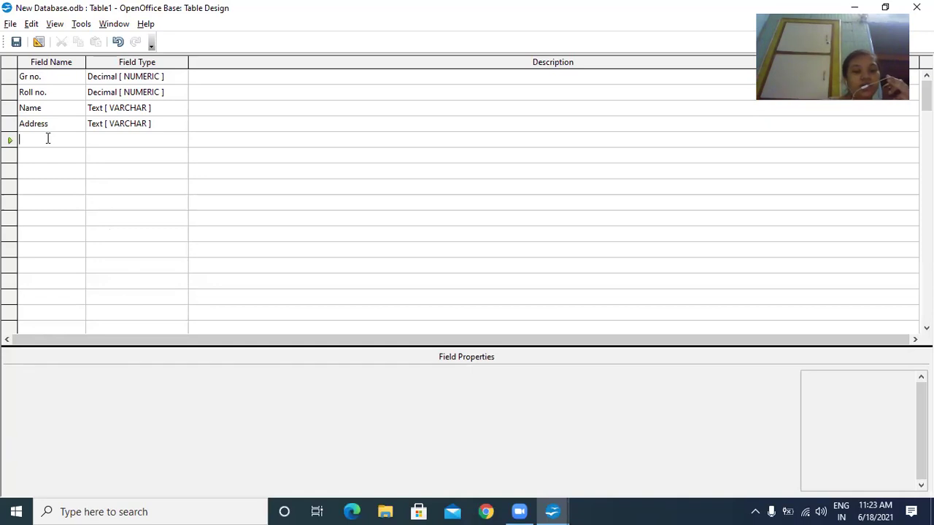
{"action": "type", "text": "DOB"}
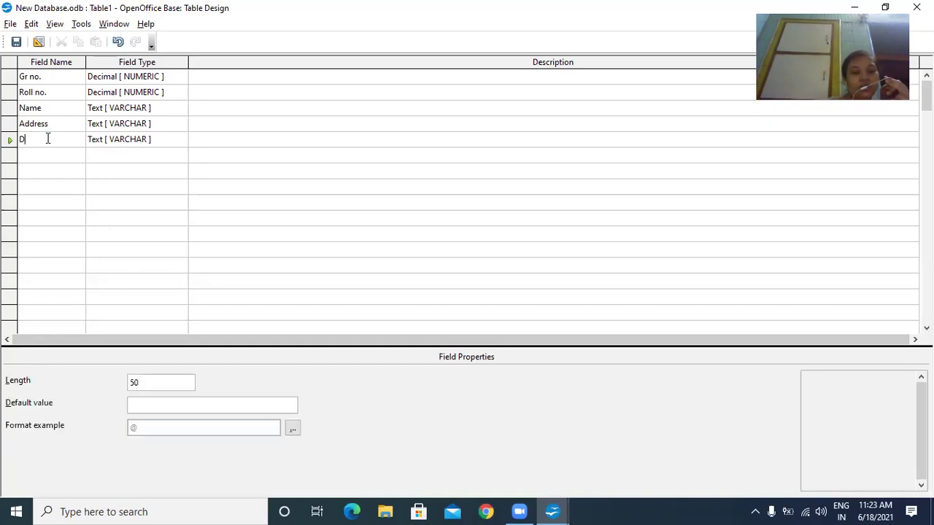
{"action": "left_click", "coordinate": [168, 142]}
{"action": "left_click", "coordinate": [180, 140]}
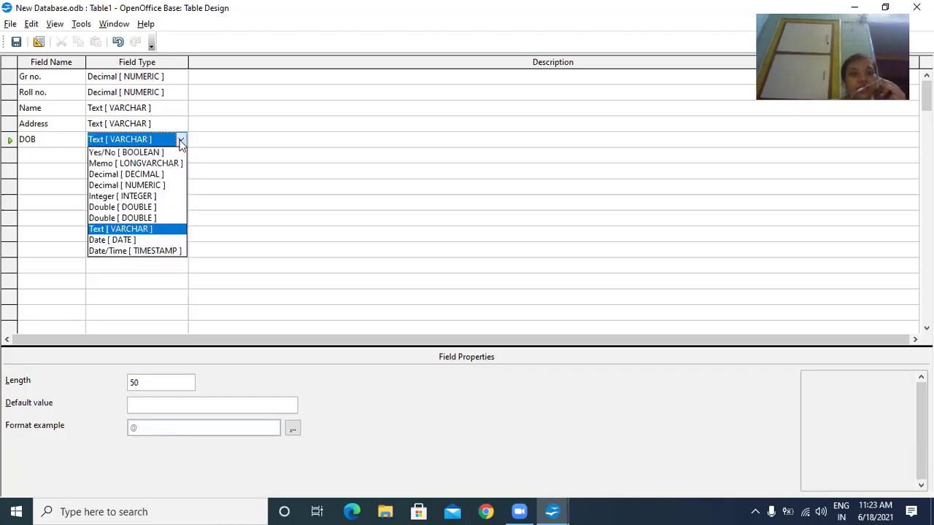
{"action": "left_click", "coordinate": [118, 241]}
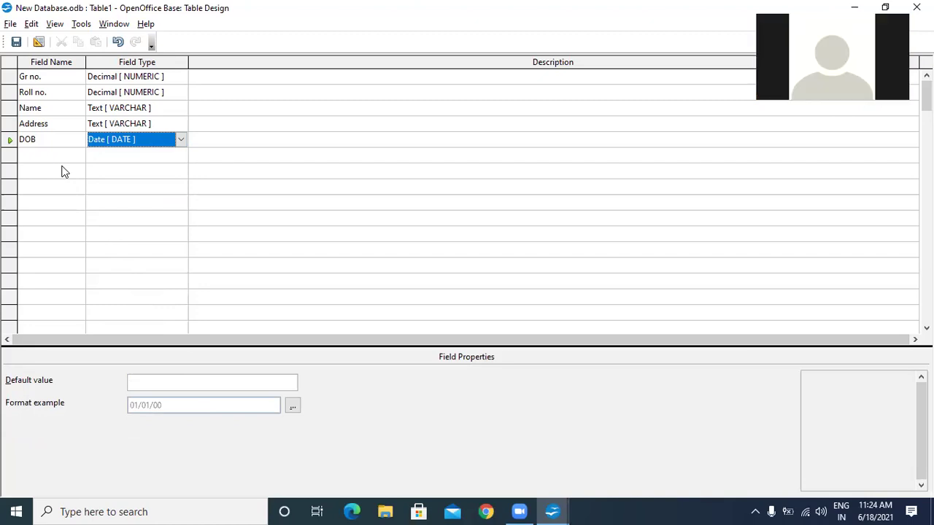
Examine which row commands are offered for the Gr no. field and which commands its name cell offers.
{"action": "left_click", "coordinate": [278, 94]}
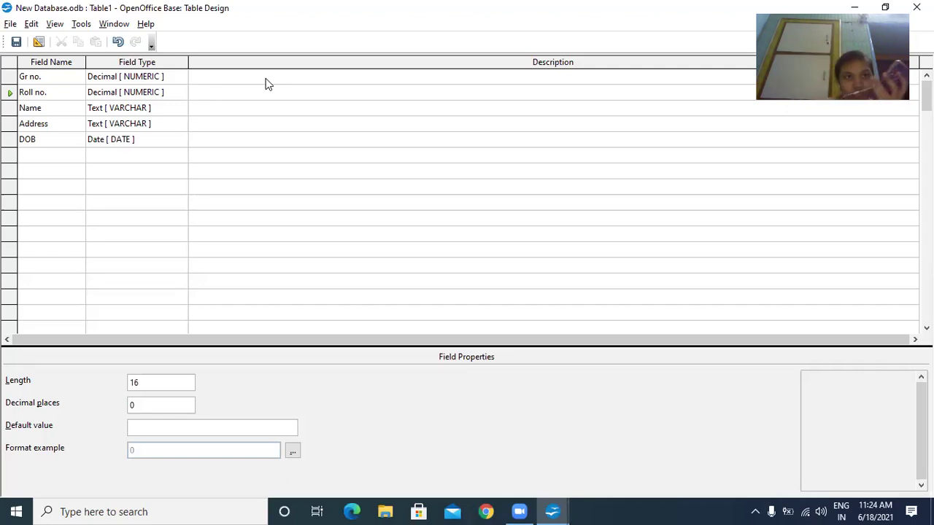
{"action": "left_click", "coordinate": [10, 78]}
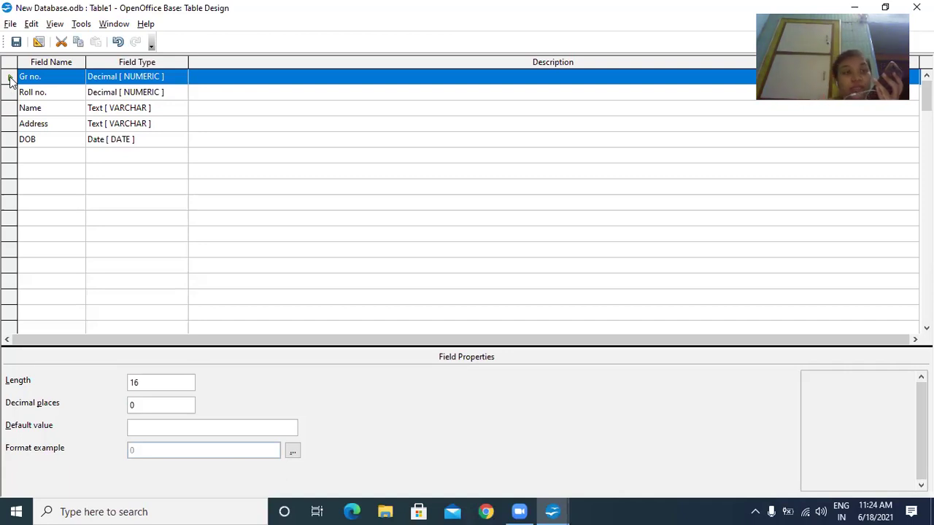
{"action": "right_click", "coordinate": [10, 80]}
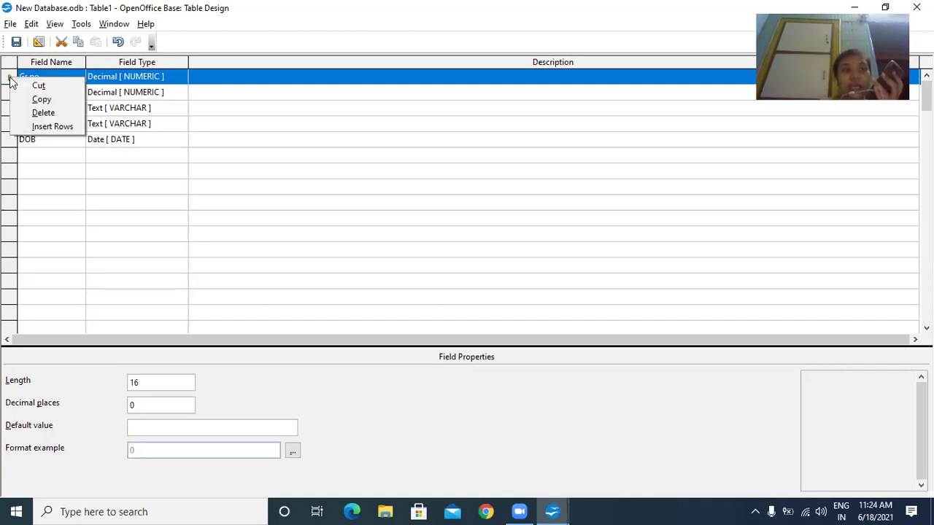
{"action": "left_click", "coordinate": [57, 73]}
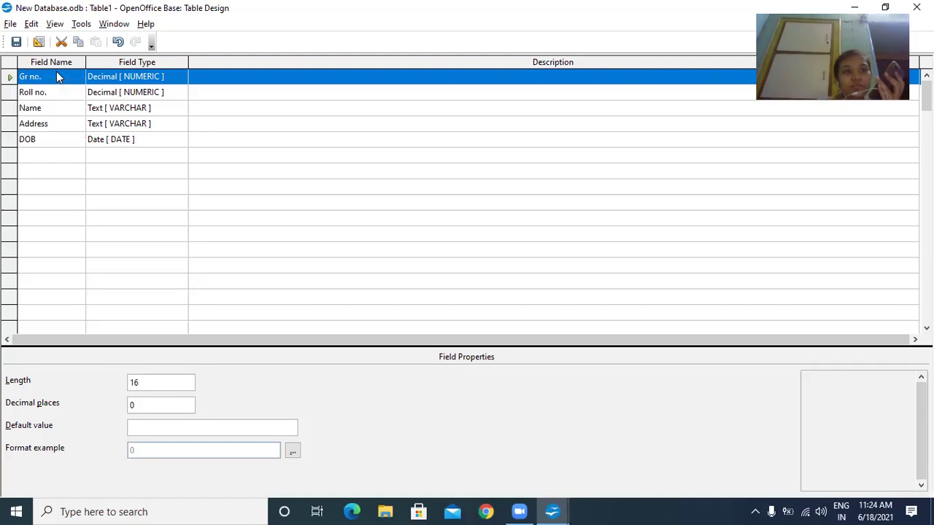
{"action": "left_click", "coordinate": [21, 79]}
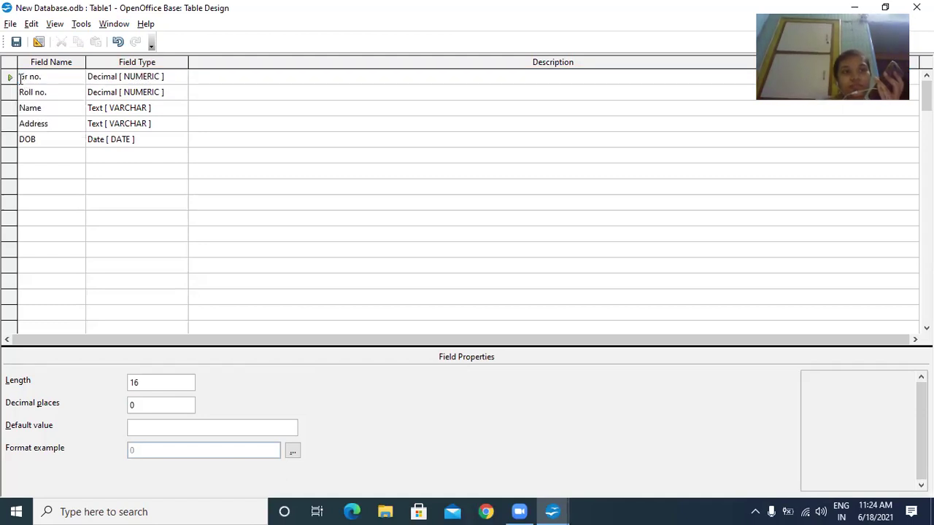
{"action": "right_click", "coordinate": [22, 80]}
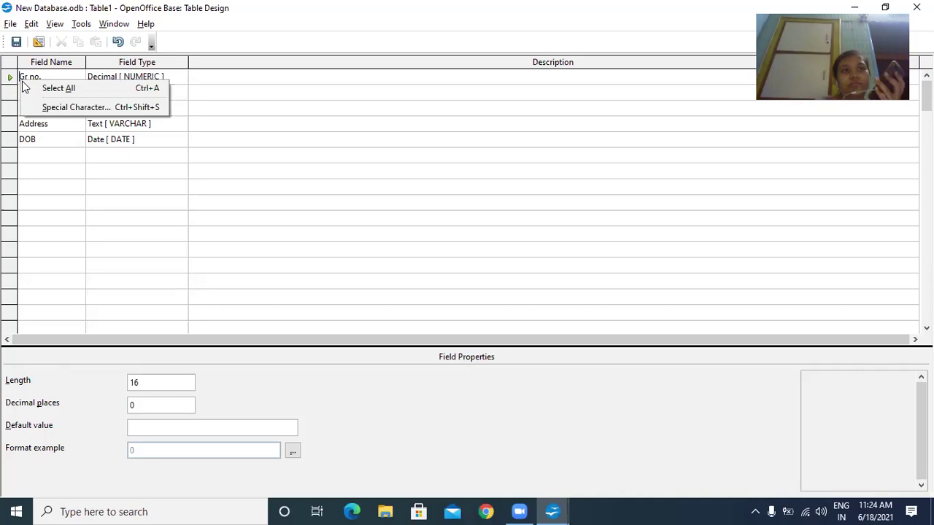
{"action": "left_click", "coordinate": [120, 174]}
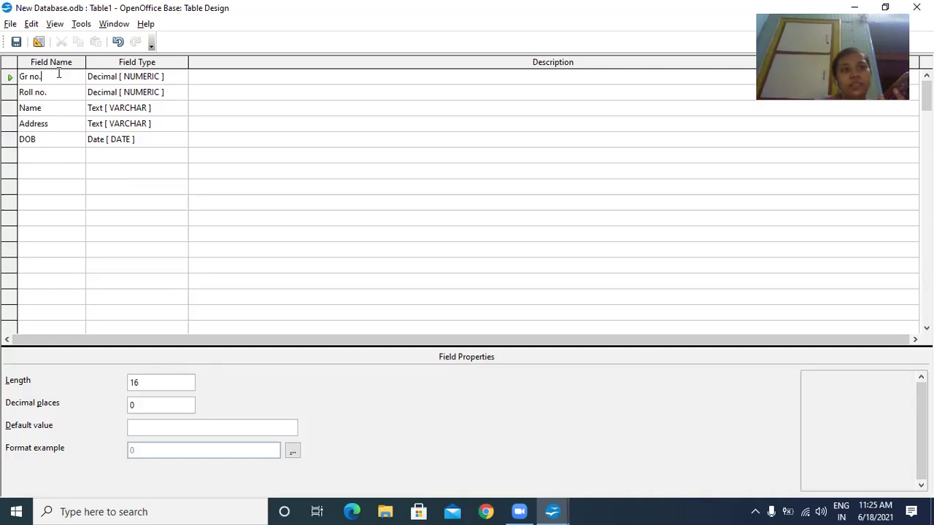
{"action": "right_click", "coordinate": [12, 80]}
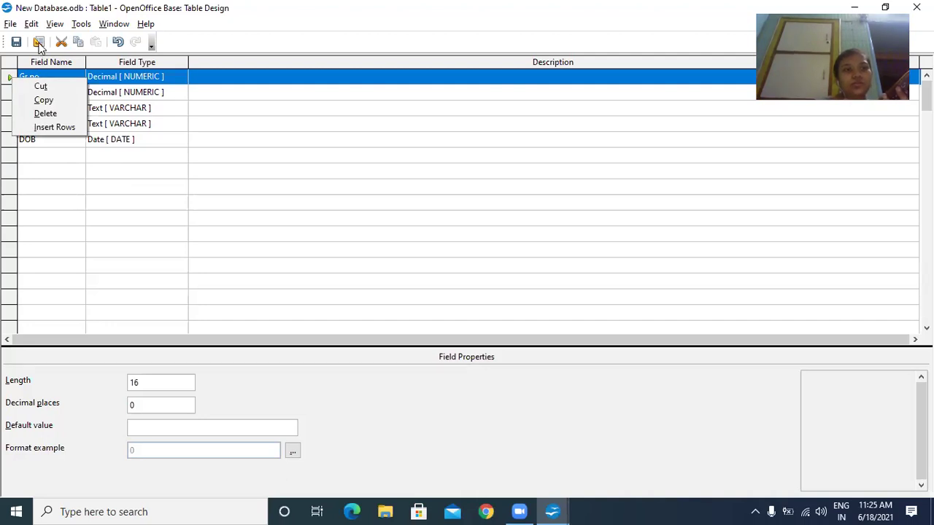
{"action": "left_click", "coordinate": [141, 99]}
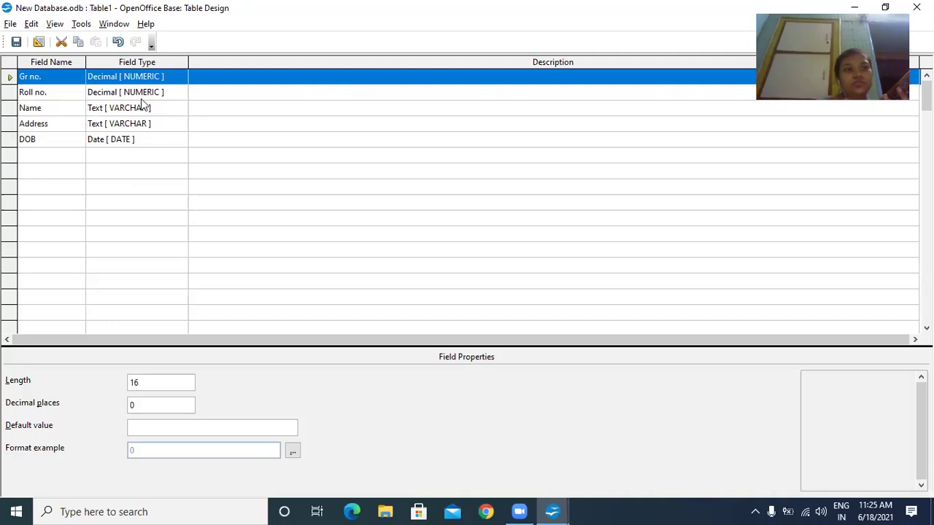
{"action": "right_click", "coordinate": [59, 71]}
{"action": "left_click", "coordinate": [32, 92]}
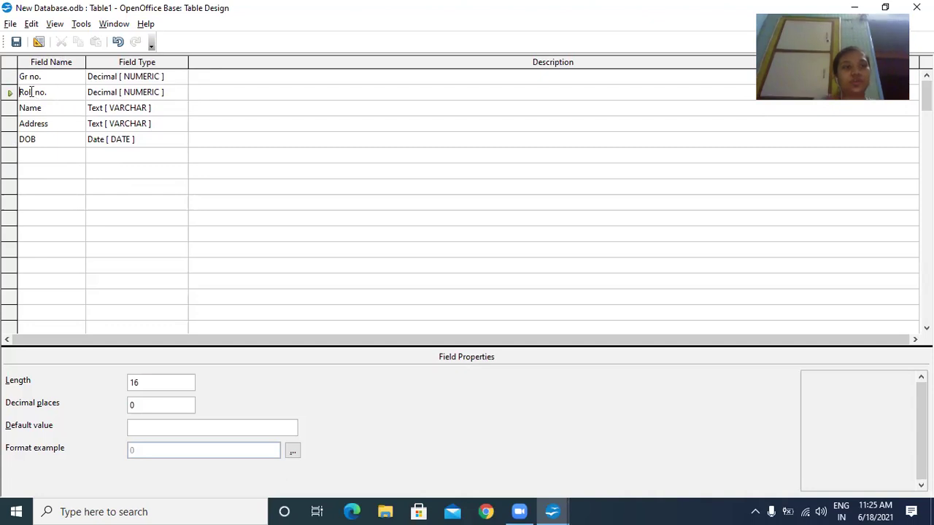
{"action": "left_click", "coordinate": [6, 78]}
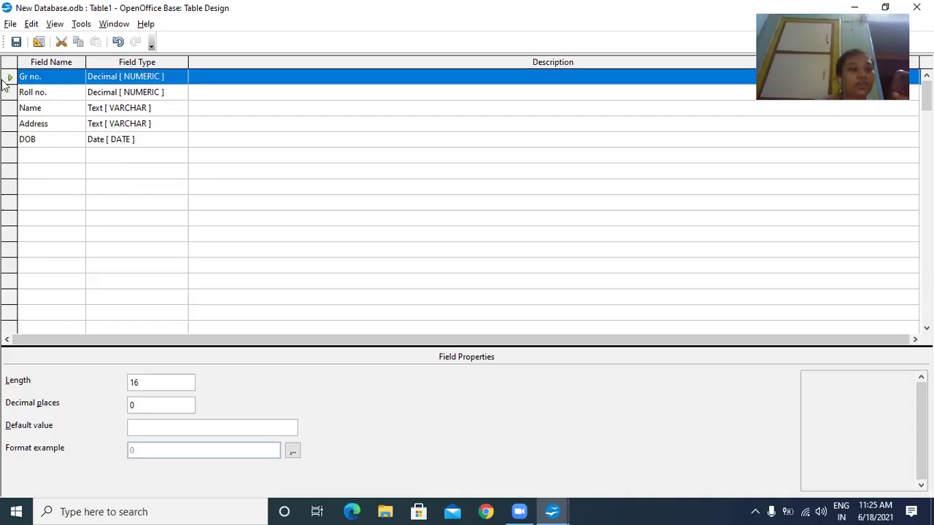
Save the table design under the table name "Student".
{"action": "left_click", "coordinate": [11, 24]}
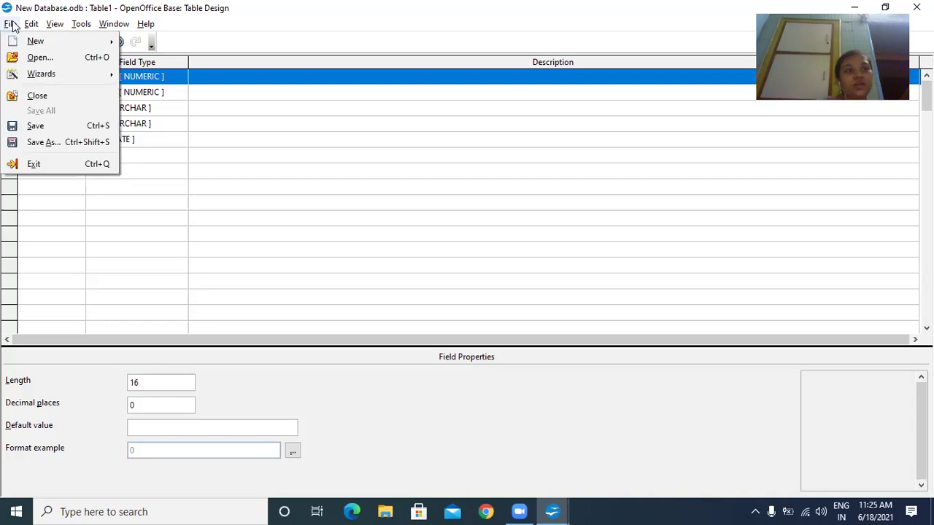
{"action": "left_click", "coordinate": [22, 128]}
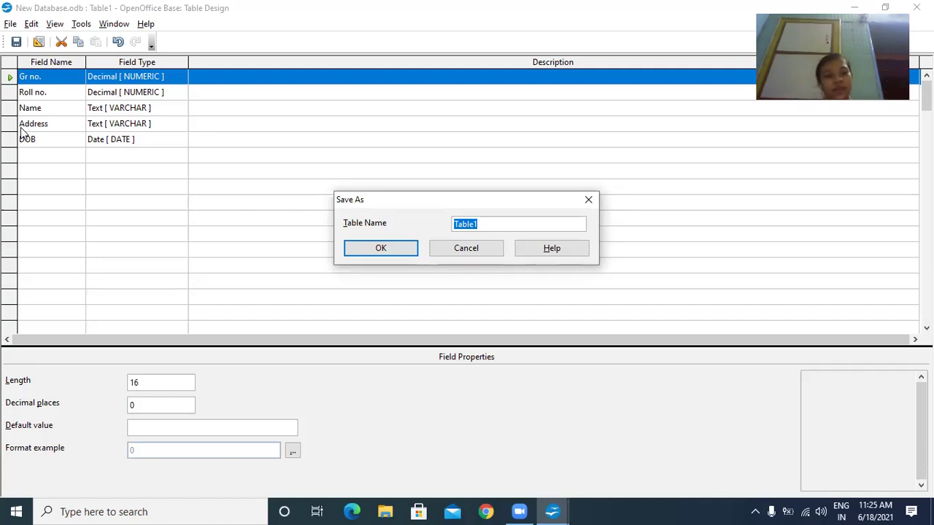
{"action": "type", "text": "syt"}
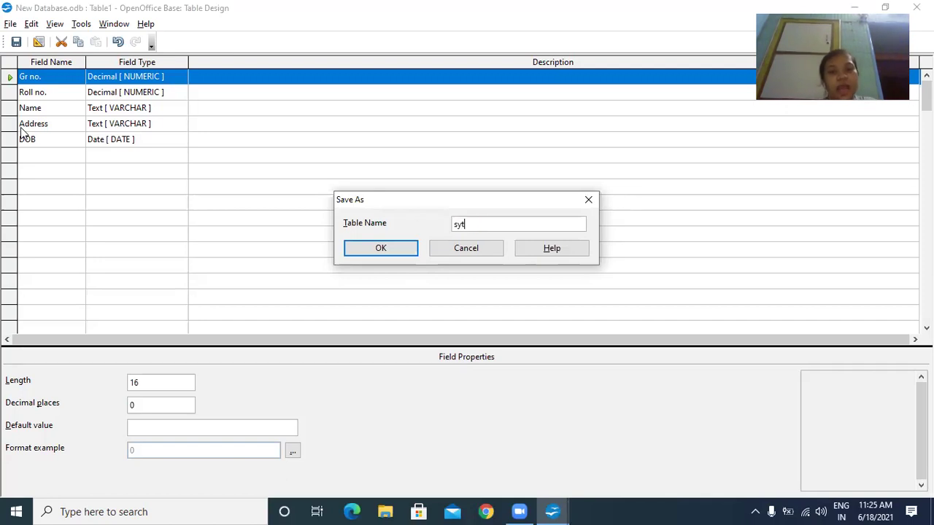
{"action": "key", "text": "BackSpace"}
{"action": "key", "text": "BackSpace"}
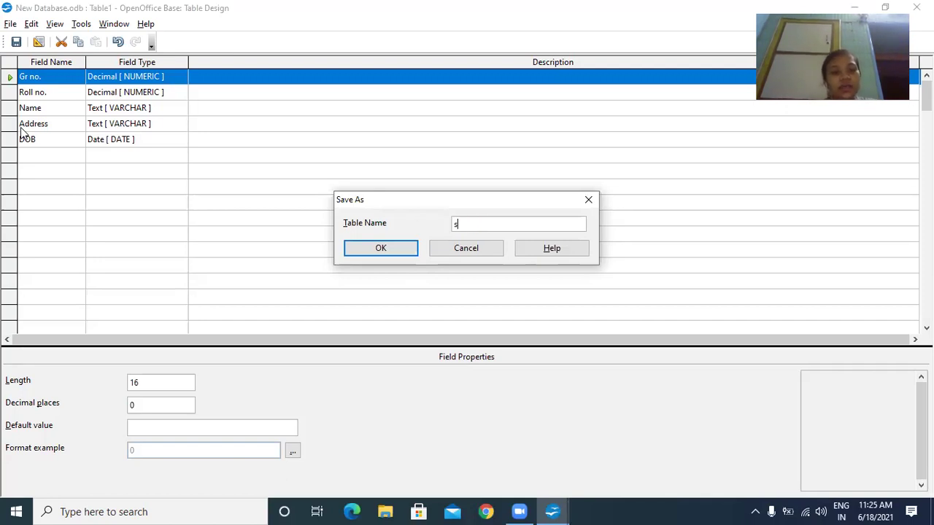
{"action": "type", "text": "t"}
{"action": "key", "text": "BackSpace"}
{"action": "key", "text": "BackSpace"}
{"action": "type", "text": "Sy"}
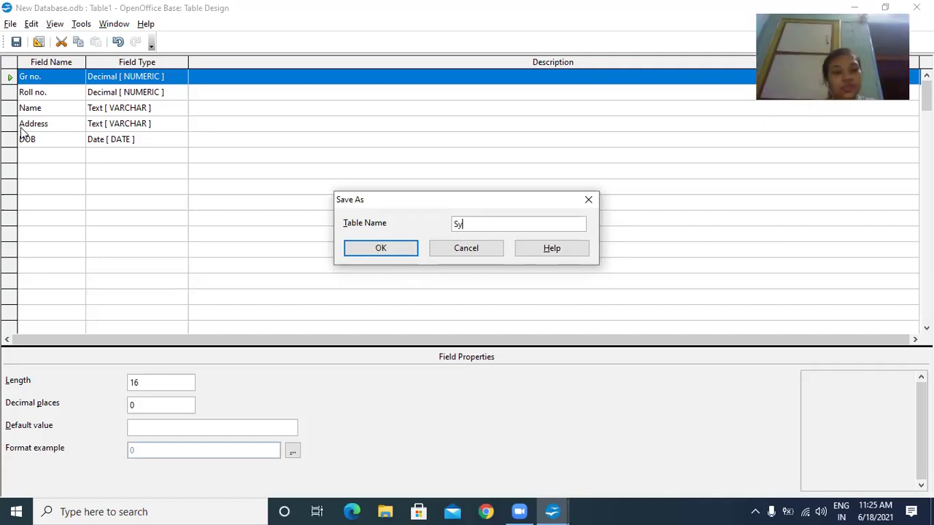
{"action": "key", "text": "BackSpace"}
{"action": "type", "text": "tud"}
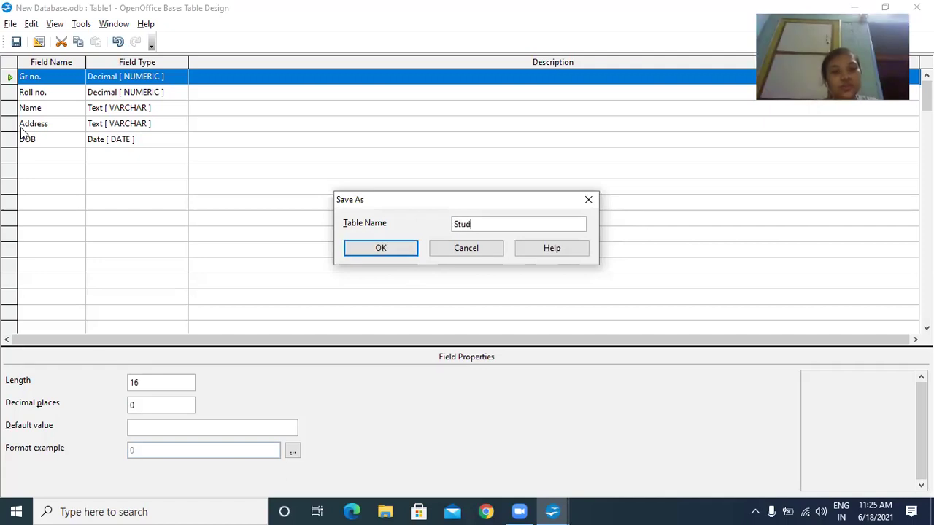
{"action": "type", "text": "ent"}
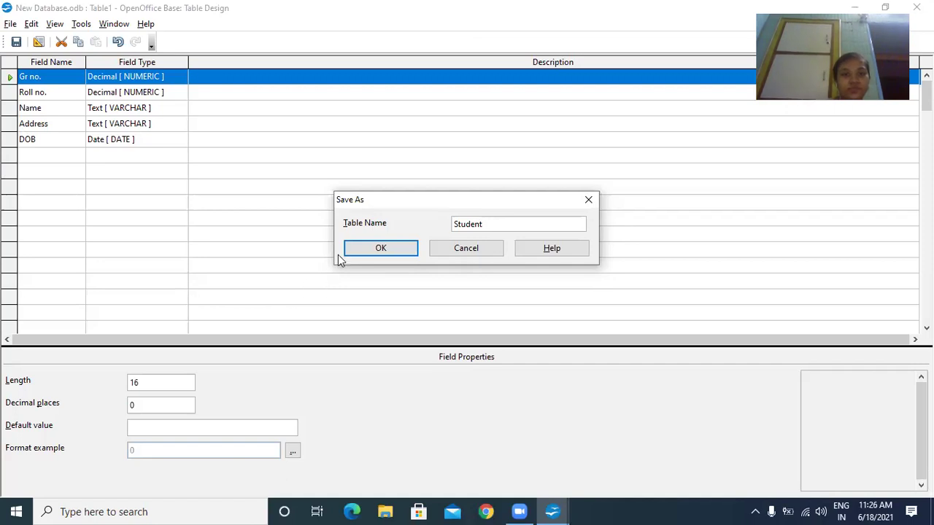
{"action": "left_click", "coordinate": [363, 255]}
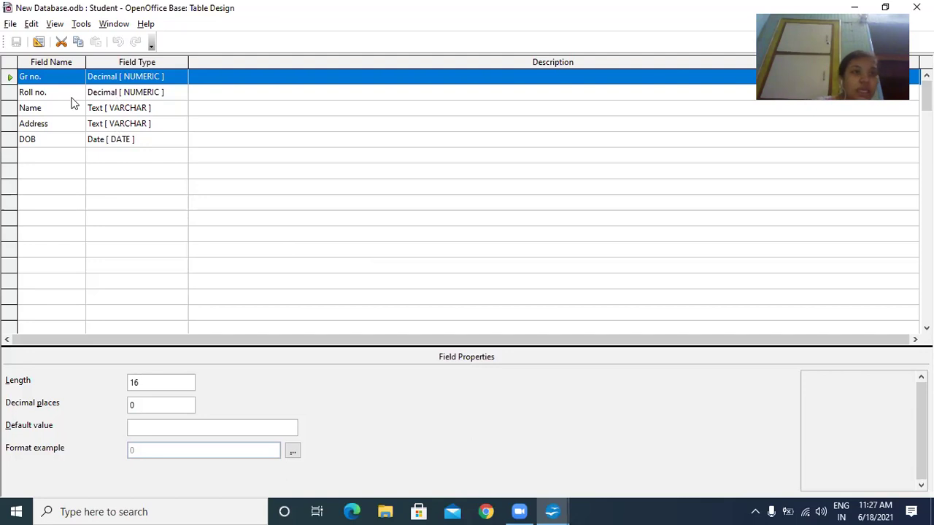
Examine the commands offered for the Gr no. and Roll no. rows and the Field Name column of the saved table.
{"action": "right_click", "coordinate": [10, 78]}
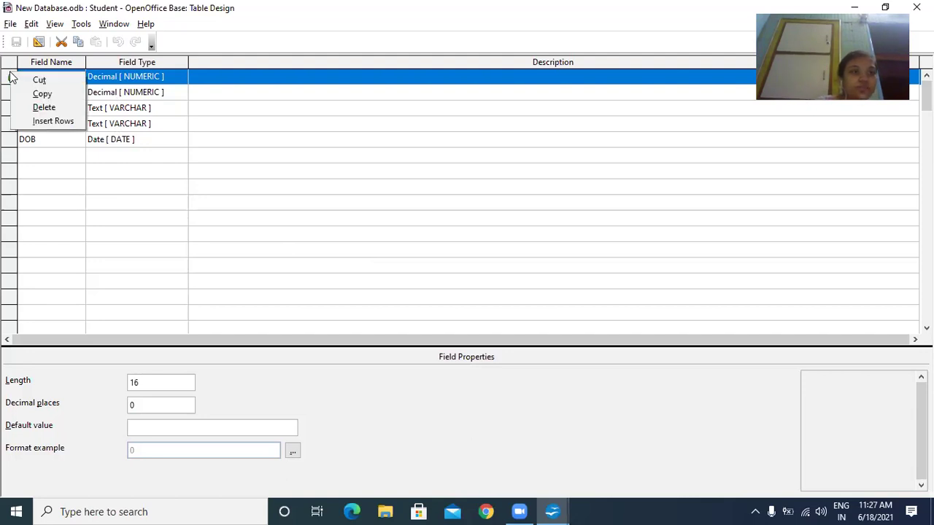
{"action": "right_click", "coordinate": [6, 84]}
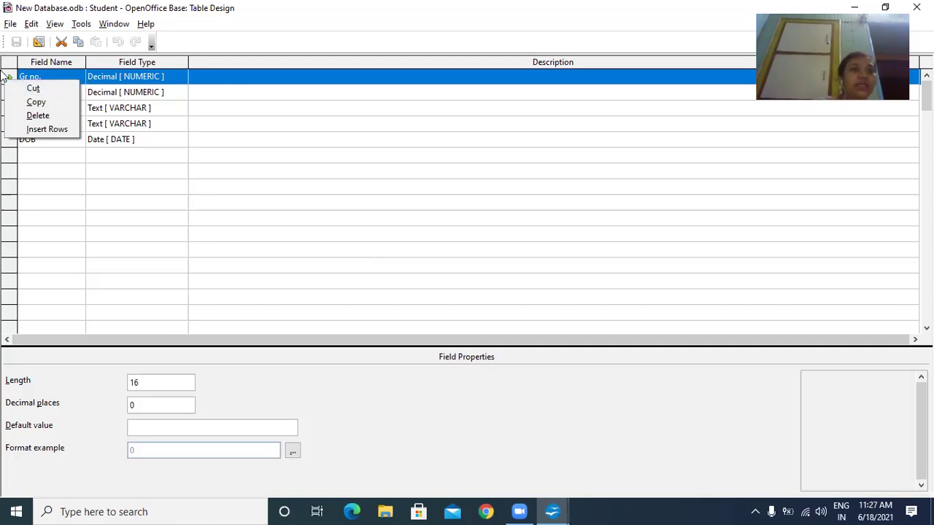
{"action": "left_click", "coordinate": [6, 83]}
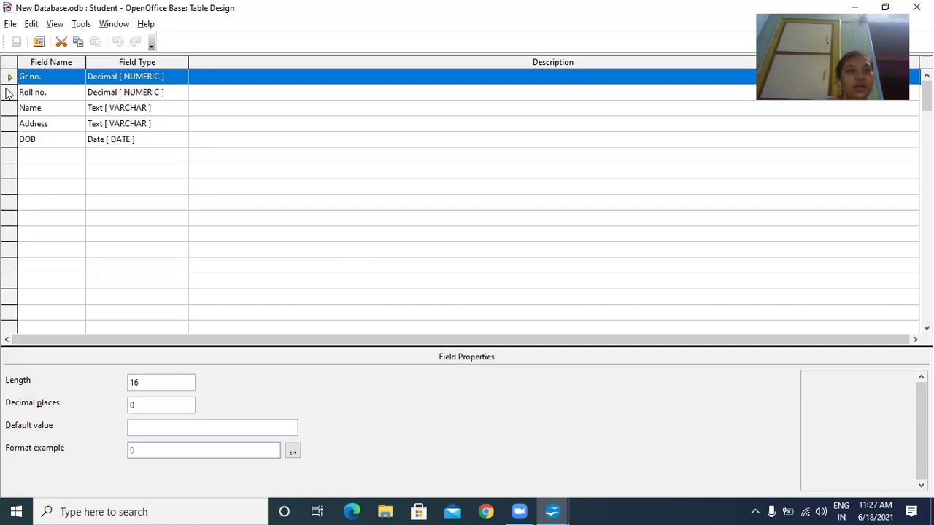
{"action": "right_click", "coordinate": [8, 92]}
{"action": "left_click", "coordinate": [28, 63]}
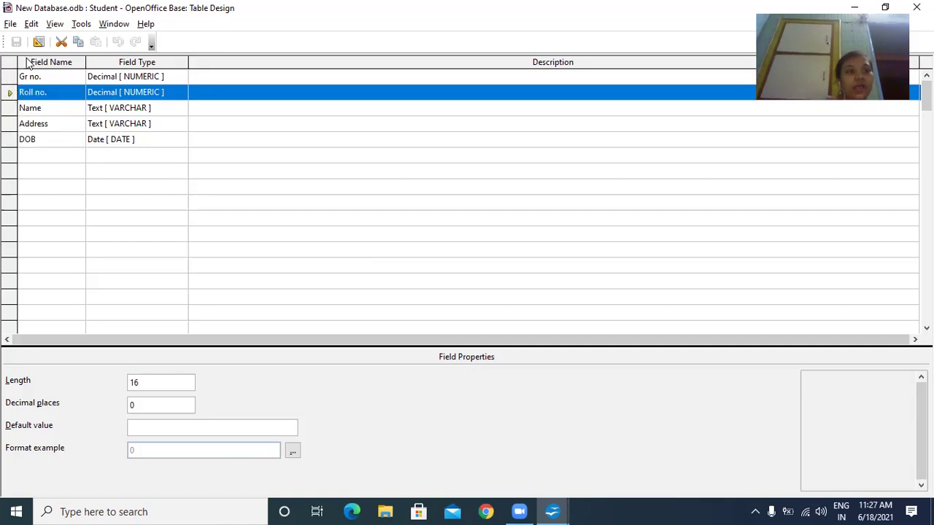
{"action": "right_click", "coordinate": [29, 66]}
{"action": "left_click", "coordinate": [154, 161]}
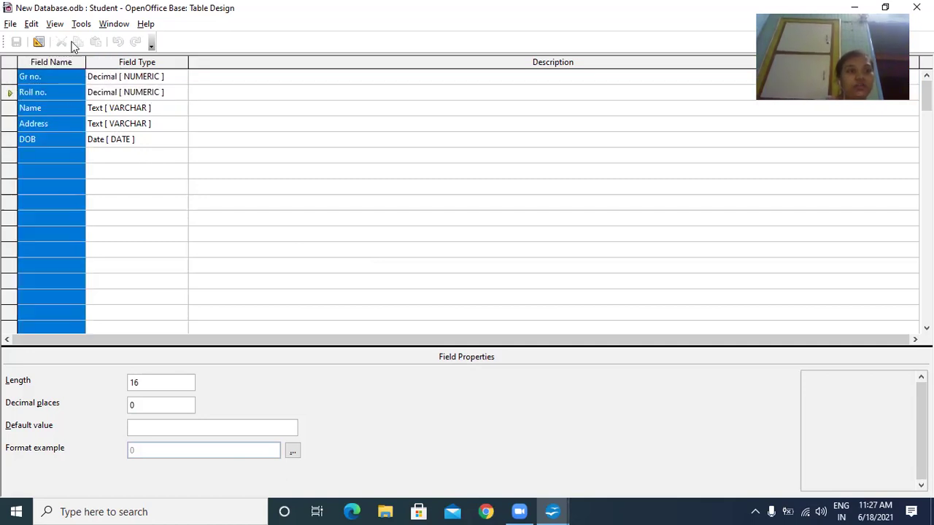
{"action": "left_click", "coordinate": [107, 110]}
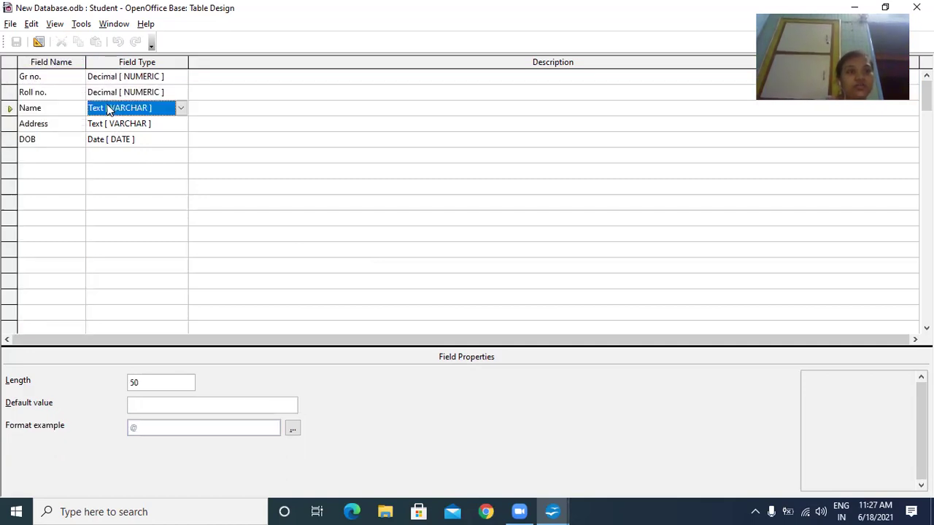
{"action": "left_click", "coordinate": [13, 77]}
{"action": "right_click", "coordinate": [13, 77]}
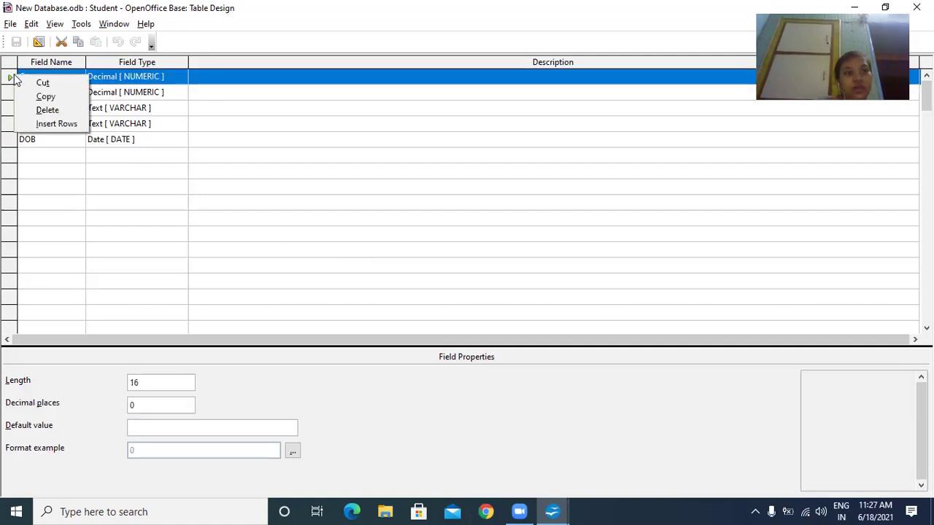
{"action": "left_click", "coordinate": [57, 146]}
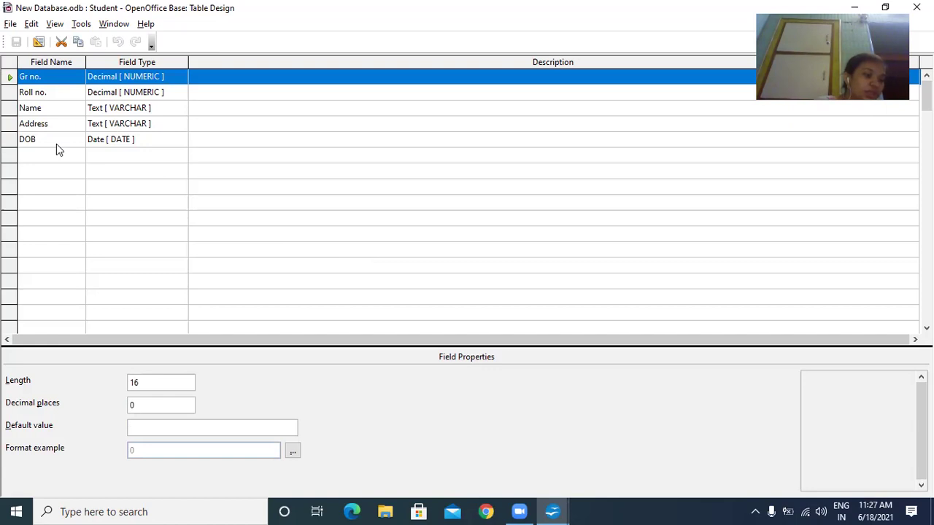
{"action": "right_click", "coordinate": [13, 78]}
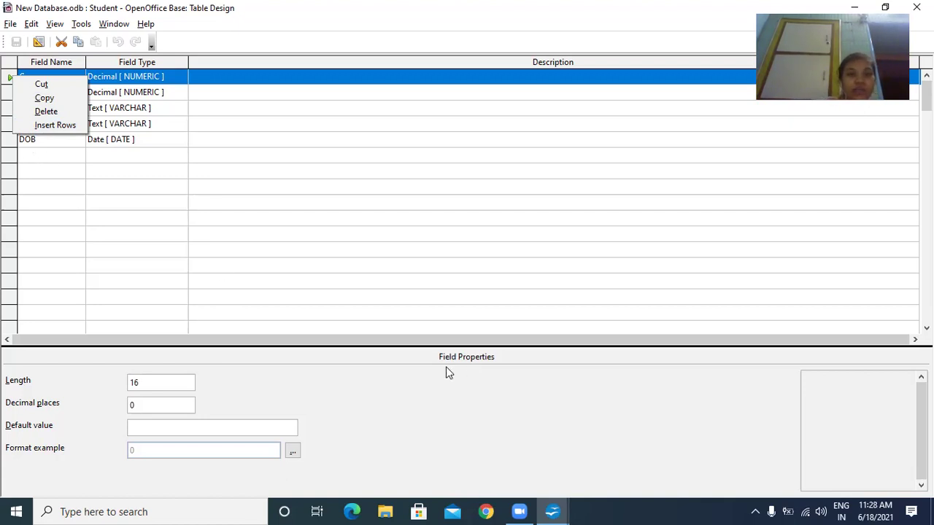
{"action": "key", "text": "Escape"}
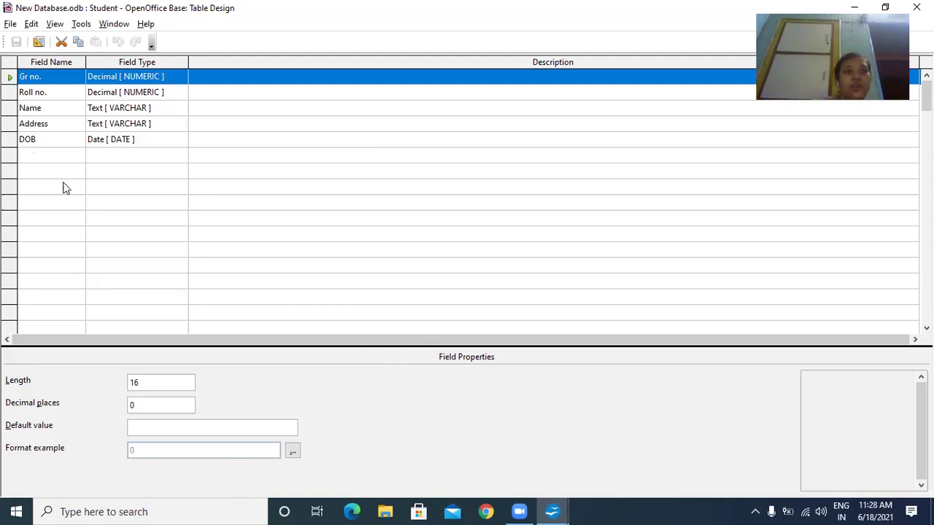
Set the Length property of the Address field to 100.
{"action": "left_click", "coordinate": [52, 122]}
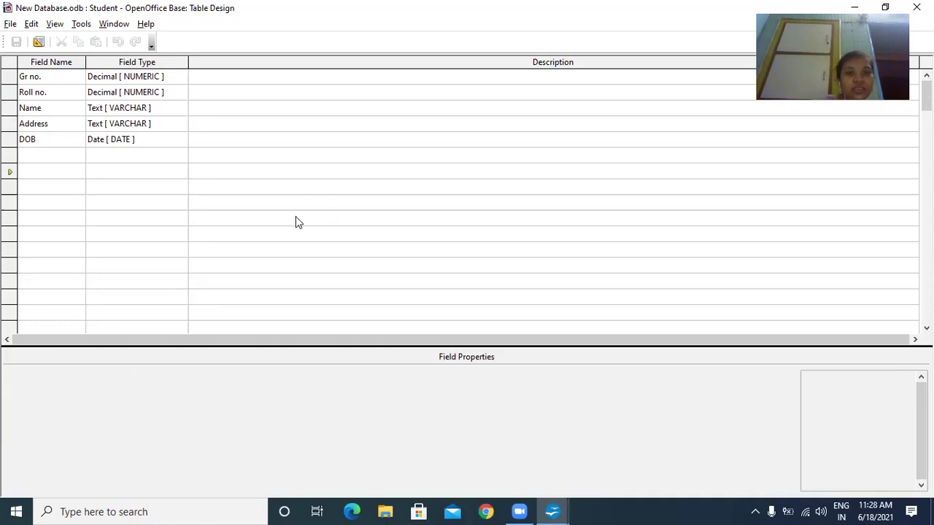
{"action": "left_click", "coordinate": [121, 129]}
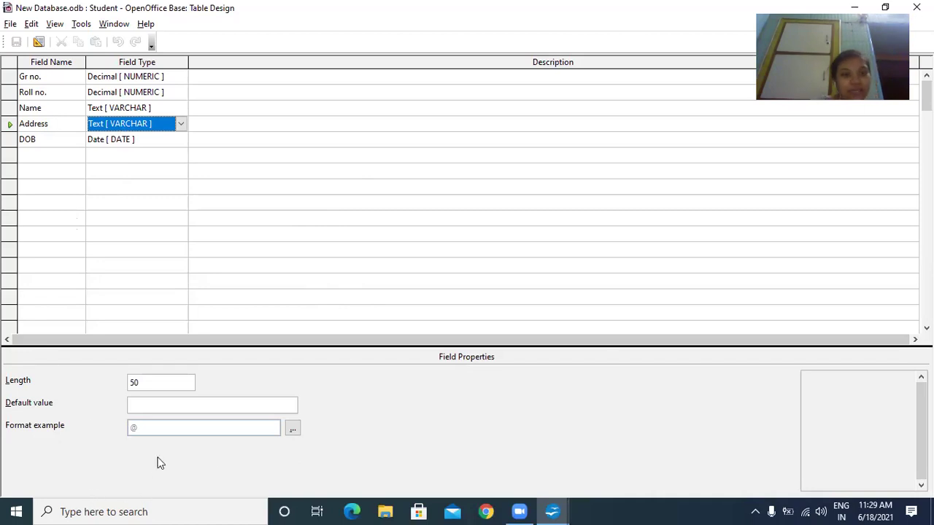
{"action": "left_click", "coordinate": [161, 408]}
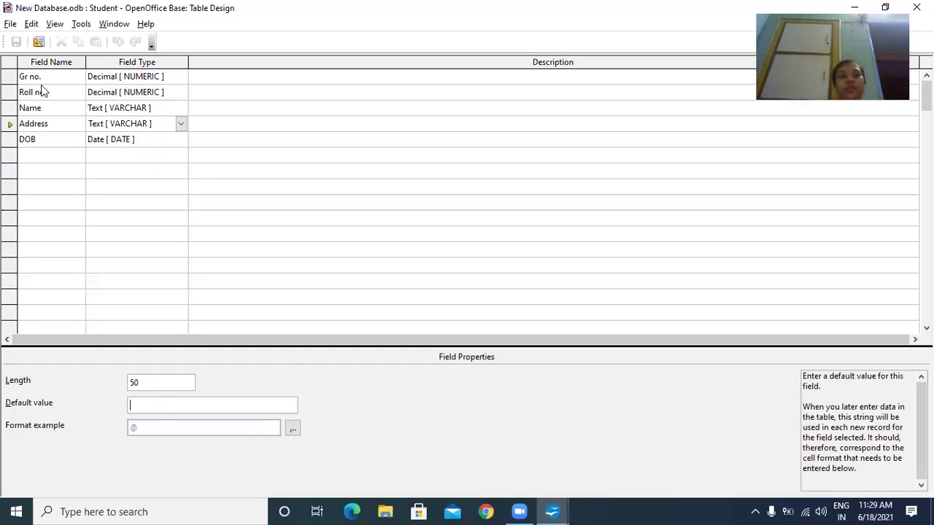
{"action": "left_click", "coordinate": [31, 143]}
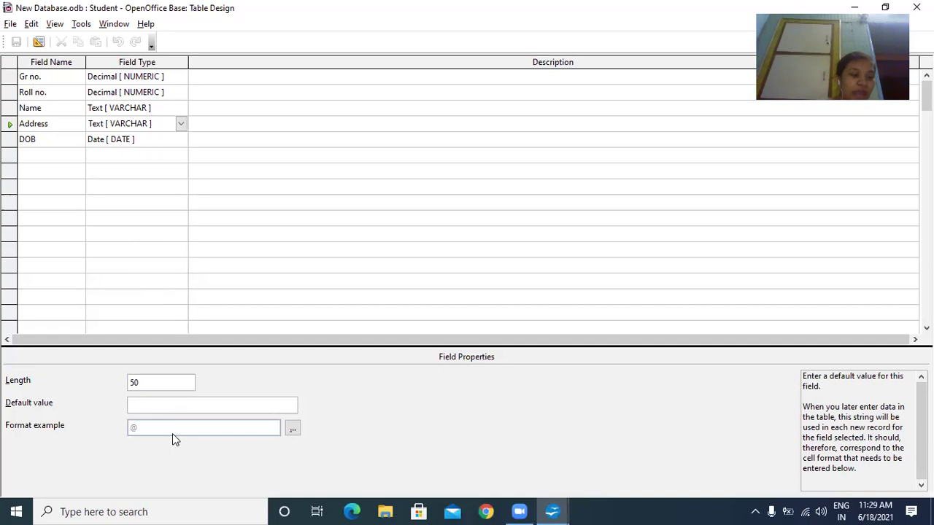
{"action": "left_click", "coordinate": [150, 383]}
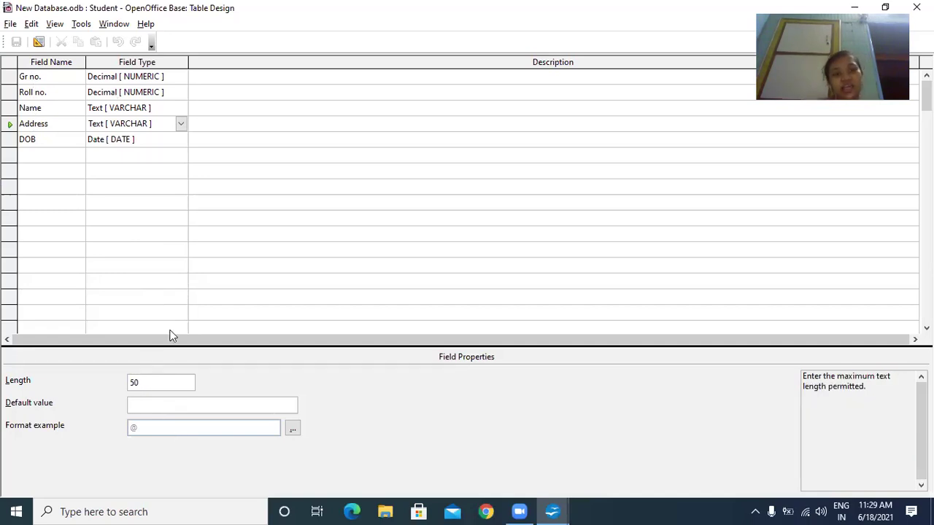
{"action": "key", "text": "BackSpace"}
{"action": "key", "text": "BackSpace"}
{"action": "type", "text": "100"}
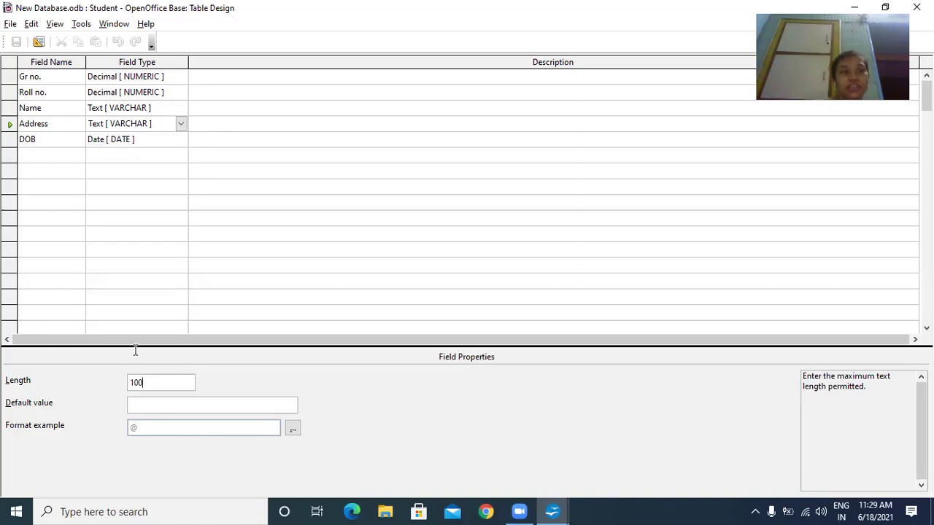
Save the changed design of the Student table.
{"action": "left_click", "coordinate": [260, 205]}
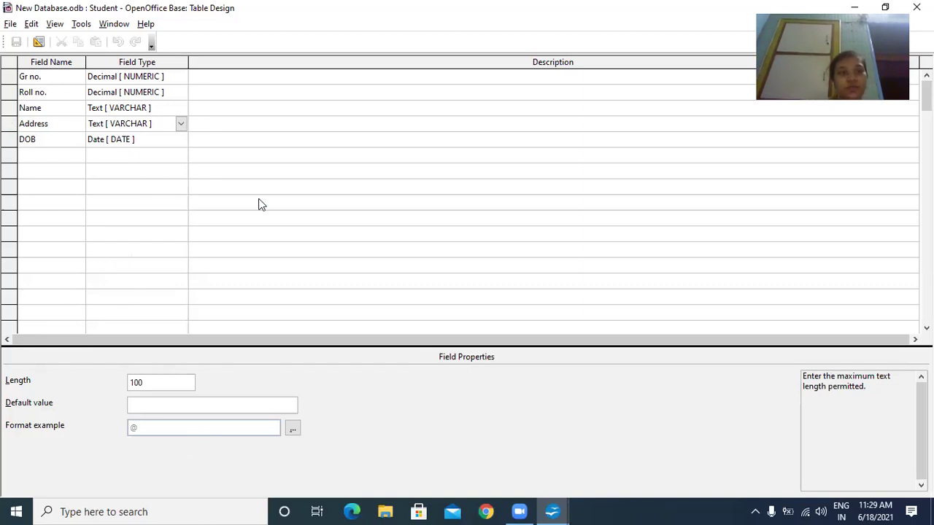
{"action": "left_click", "coordinate": [17, 42]}
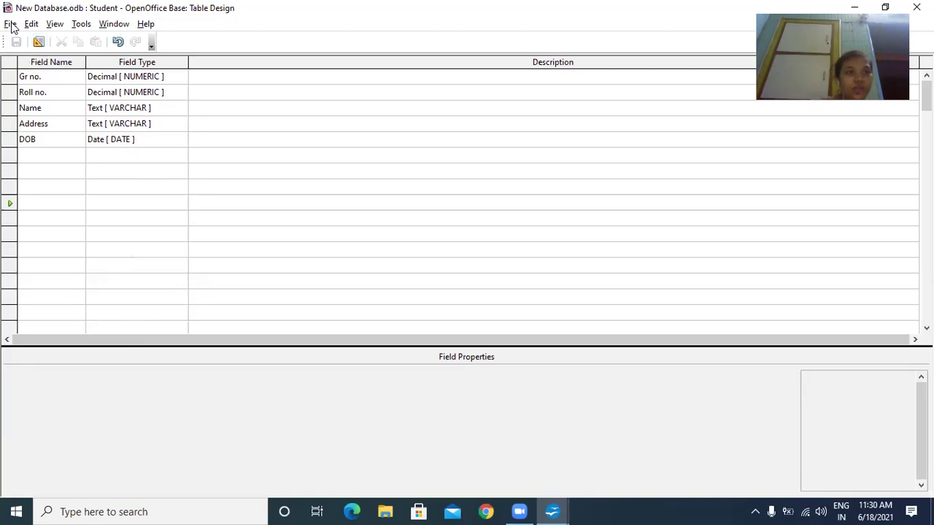
Open the New Database file from the OO Base folder inside Grade 8.
{"action": "left_click", "coordinate": [11, 26]}
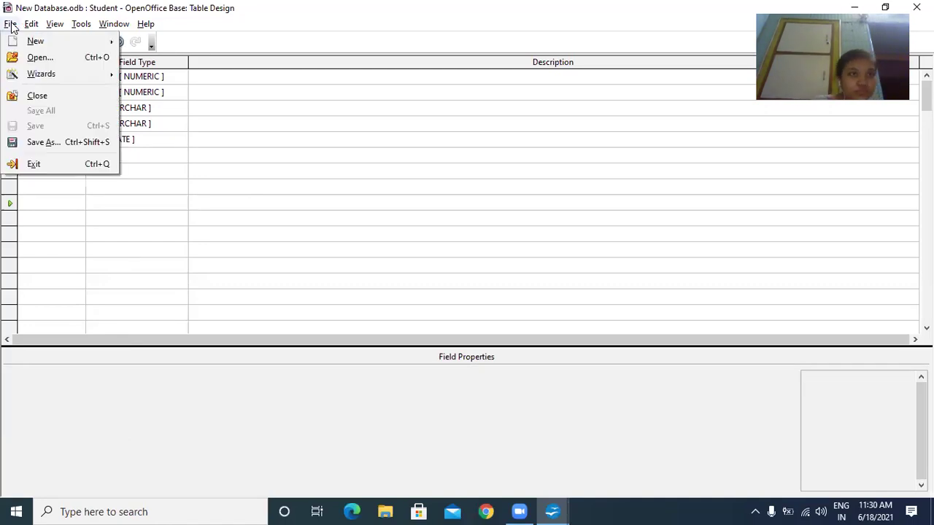
{"action": "left_click", "coordinate": [89, 57]}
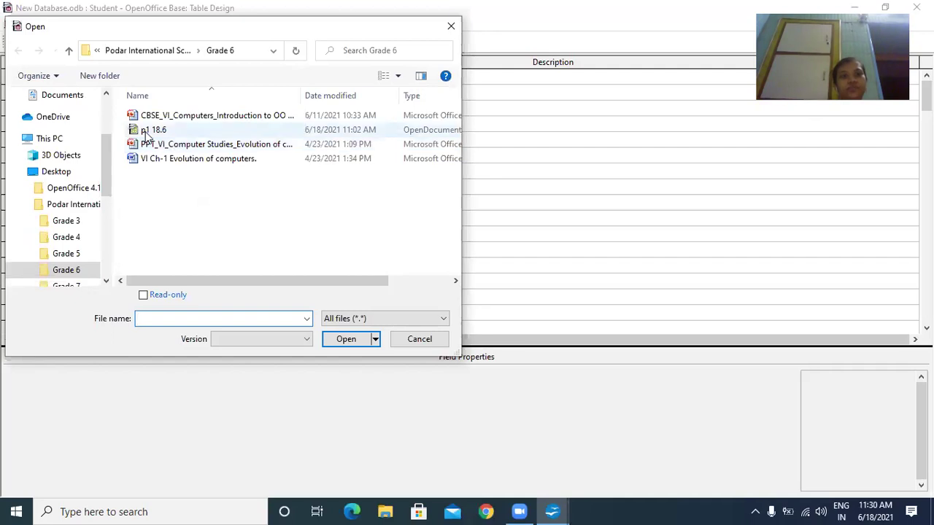
{"action": "left_click", "coordinate": [149, 50]}
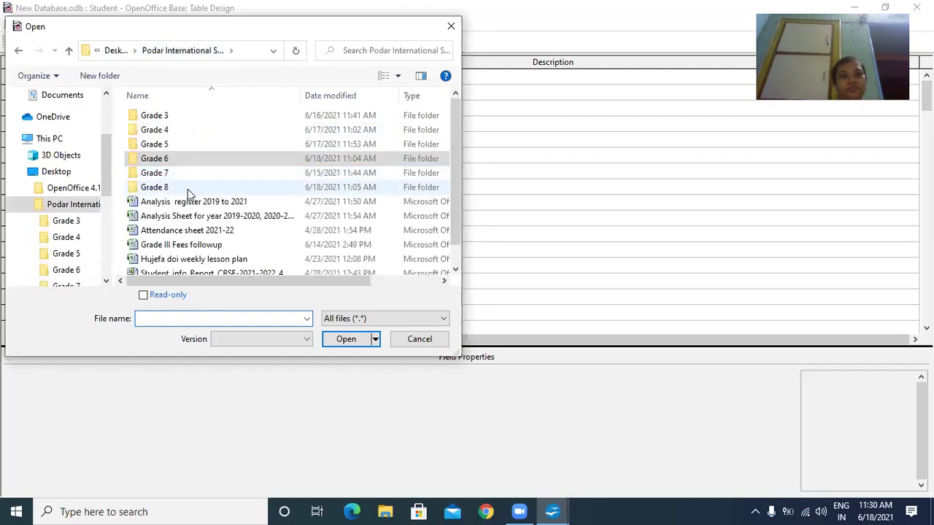
{"action": "double_click", "coordinate": [187, 189]}
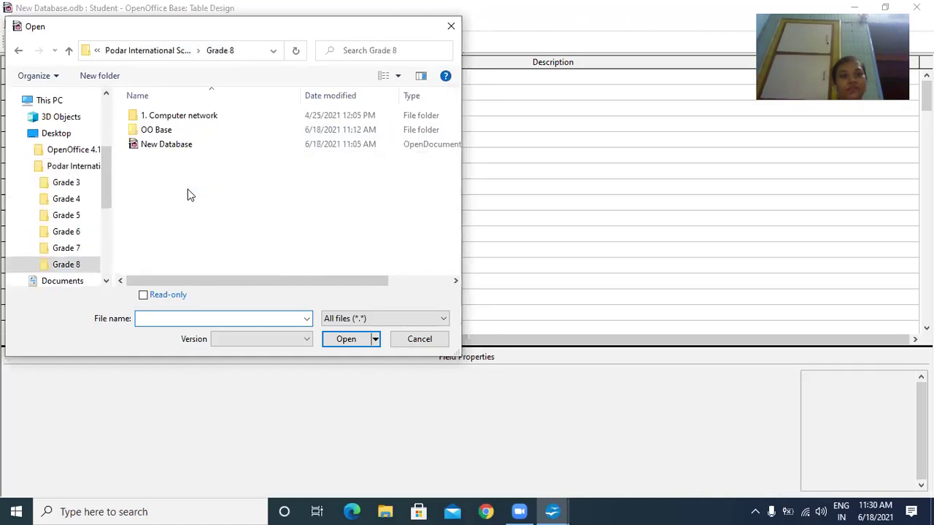
{"action": "double_click", "coordinate": [188, 136]}
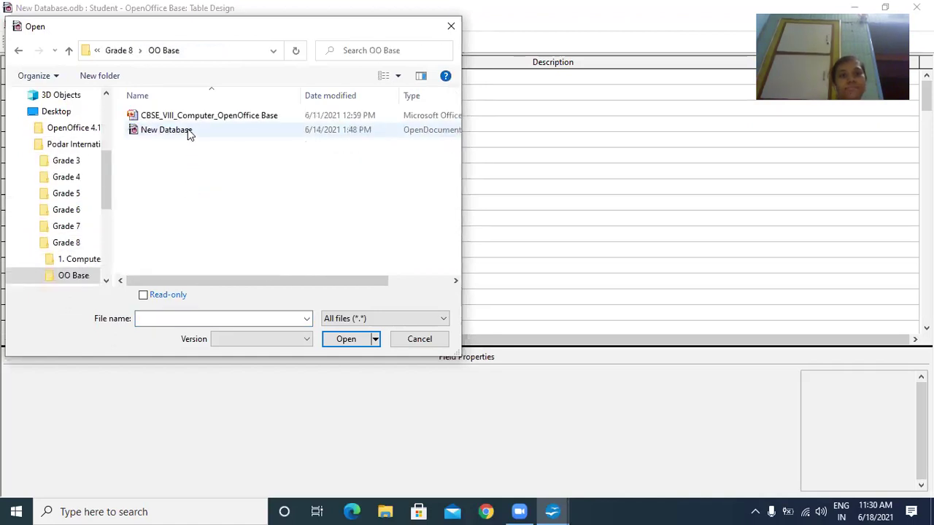
{"action": "left_click", "coordinate": [347, 339]}
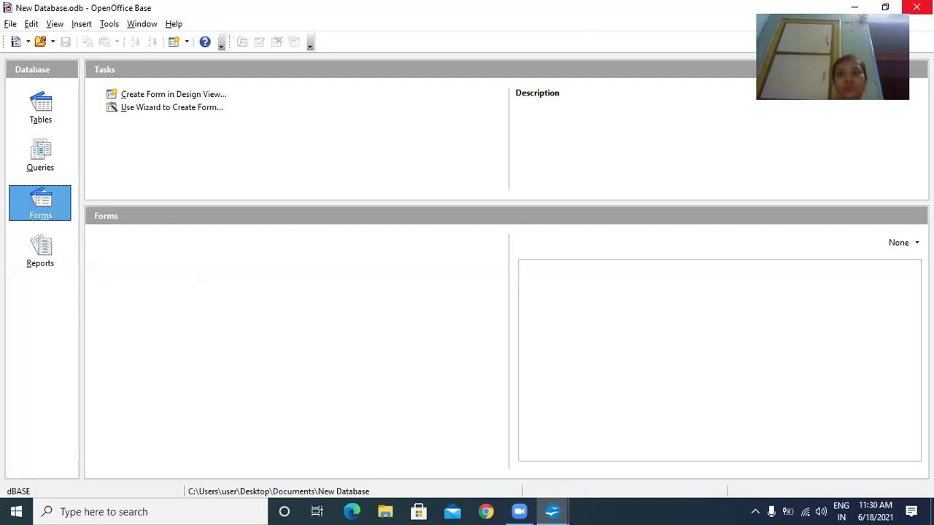
Close the newly opened database and return to the Student table design window.
{"action": "left_click", "coordinate": [917, 7]}
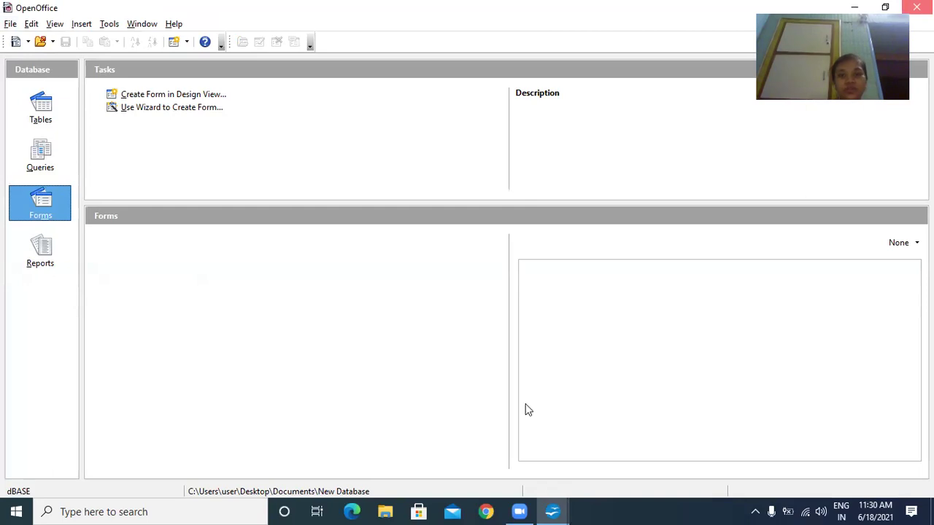
{"action": "left_click", "coordinate": [549, 510]}
{"action": "mouse_move", "coordinate": [547, 510]}
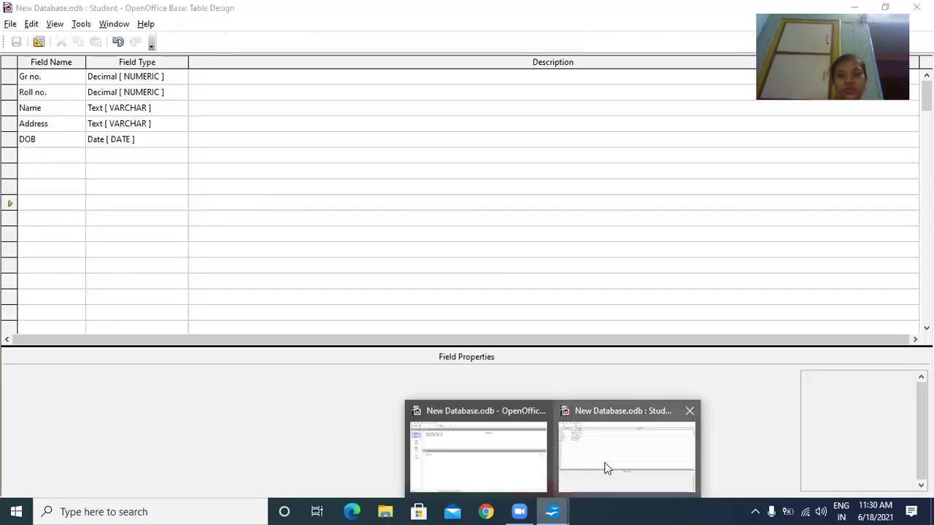
{"action": "left_click", "coordinate": [611, 440]}
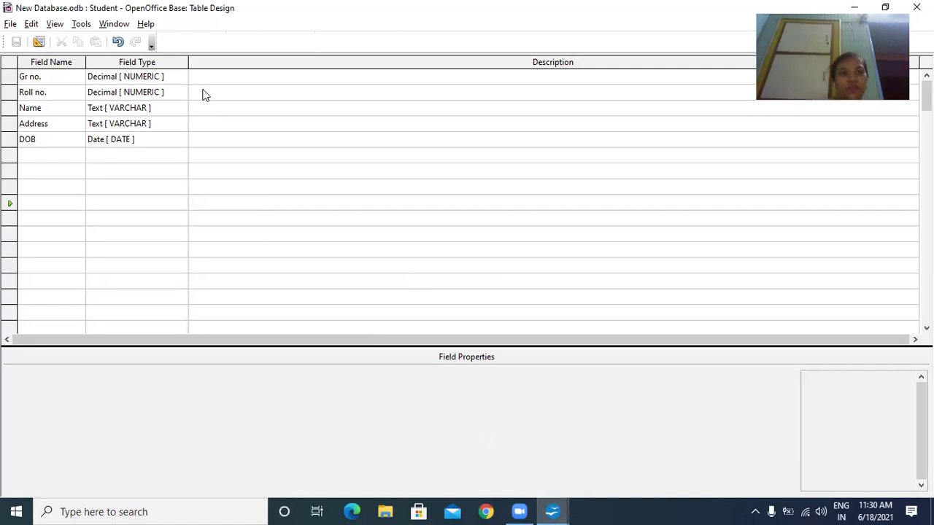
{"action": "left_click", "coordinate": [55, 24]}
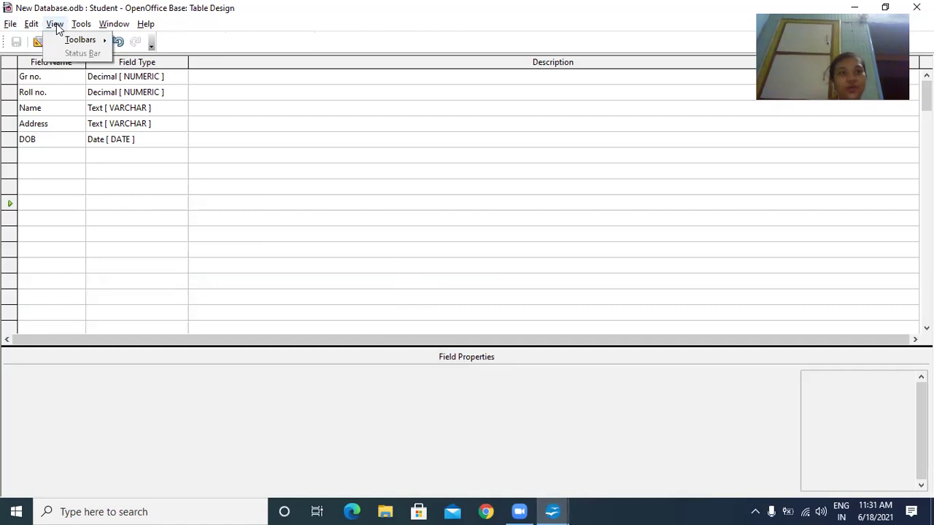
{"action": "mouse_move", "coordinate": [65, 44]}
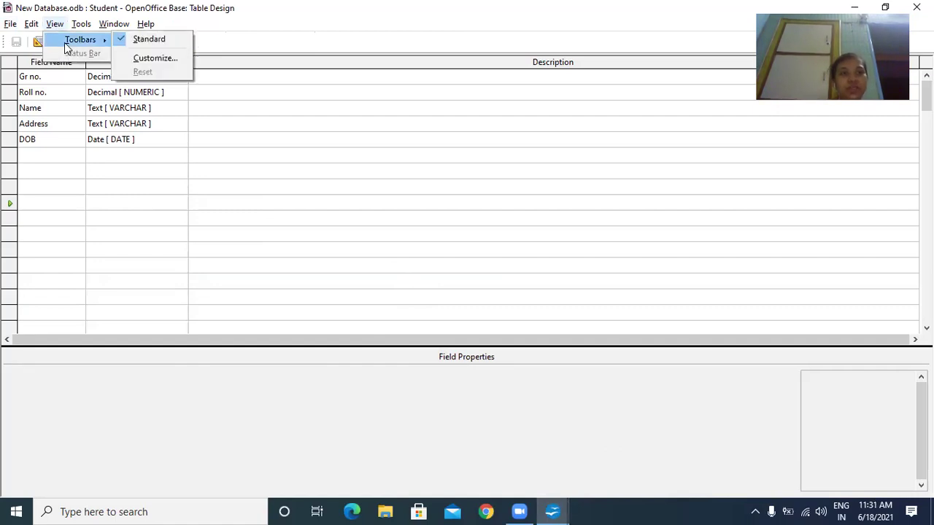
{"action": "left_click", "coordinate": [92, 247]}
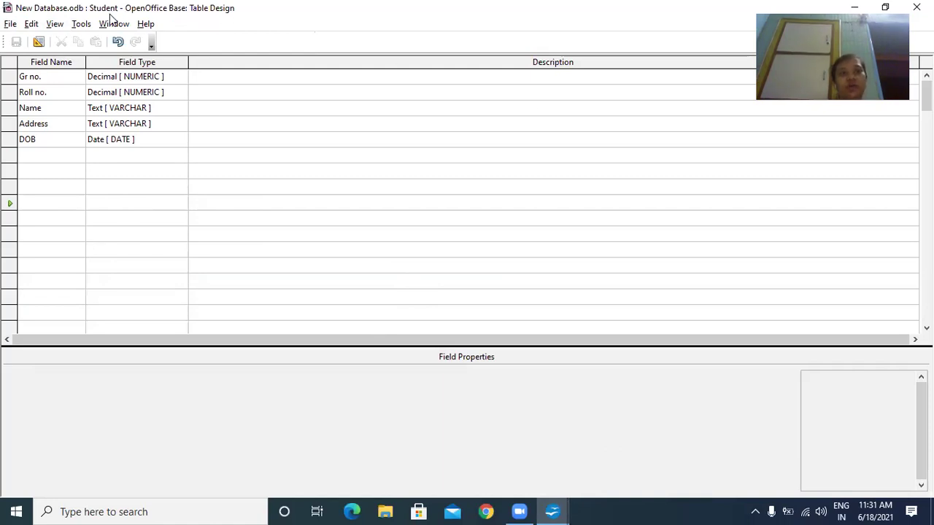
{"action": "left_click", "coordinate": [11, 25]}
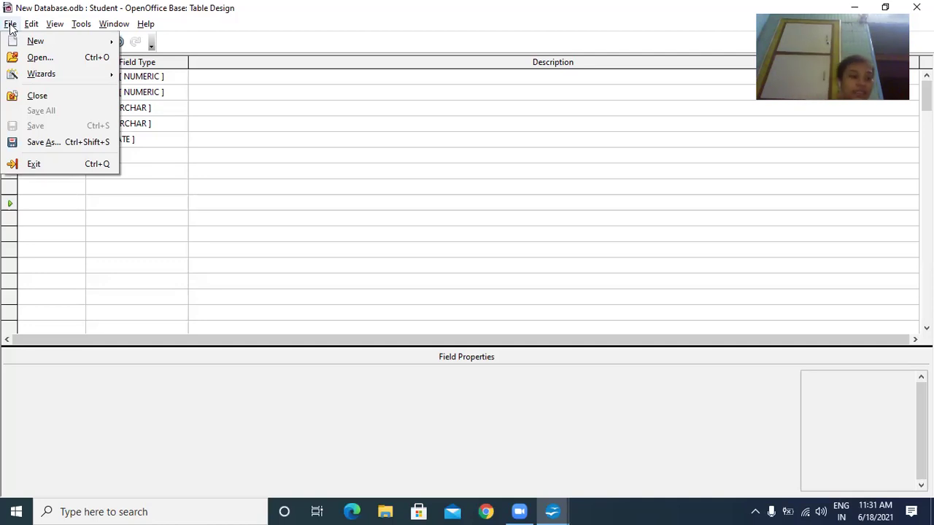
{"action": "mouse_move", "coordinate": [80, 32]}
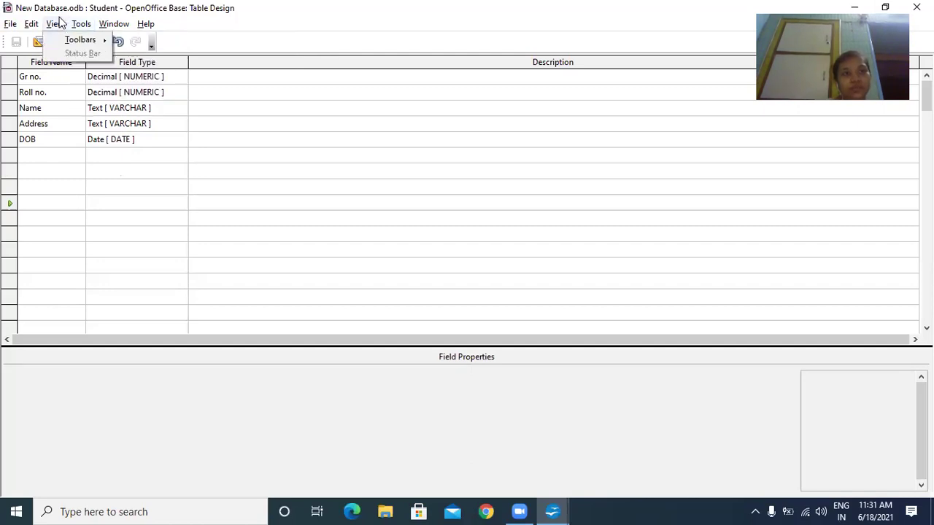
{"action": "mouse_move", "coordinate": [33, 27]}
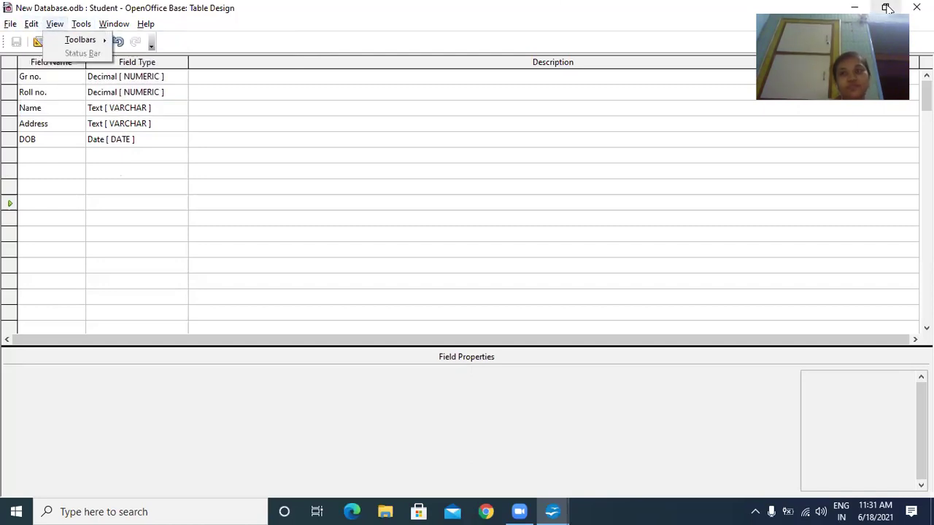
Close the Student table design and return to the list of tables, keeping the database open.
{"action": "left_click", "coordinate": [914, 7]}
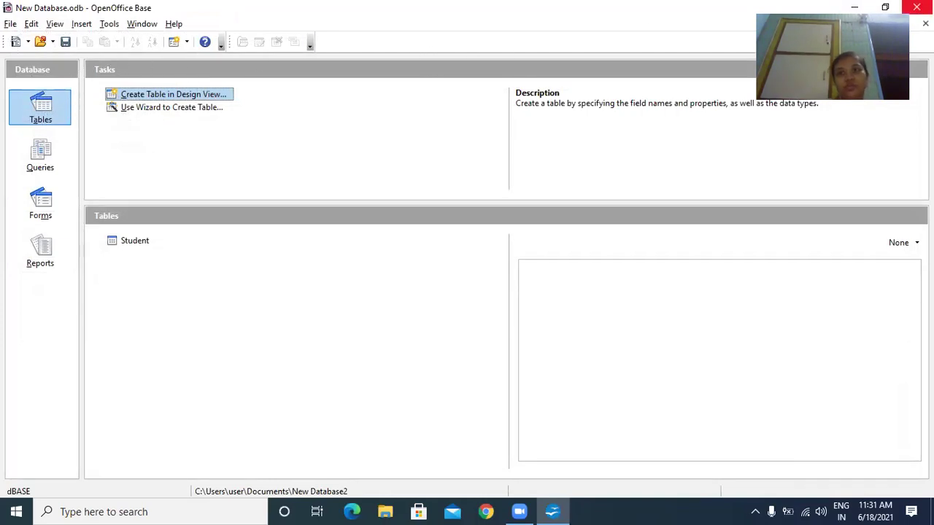
{"action": "left_click", "coordinate": [916, 7]}
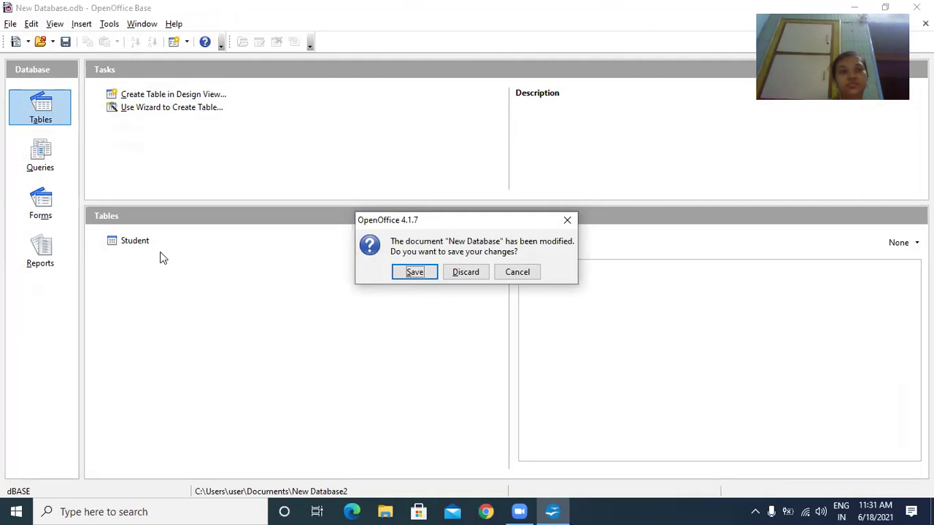
{"action": "key", "text": "Escape"}
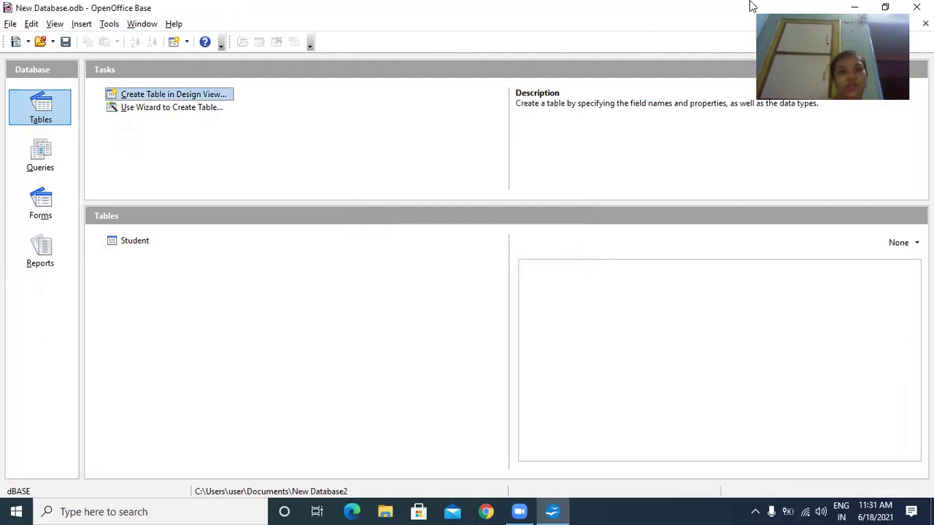
Open the Student table in data view and close it again.
{"action": "key", "text": "Tab"}
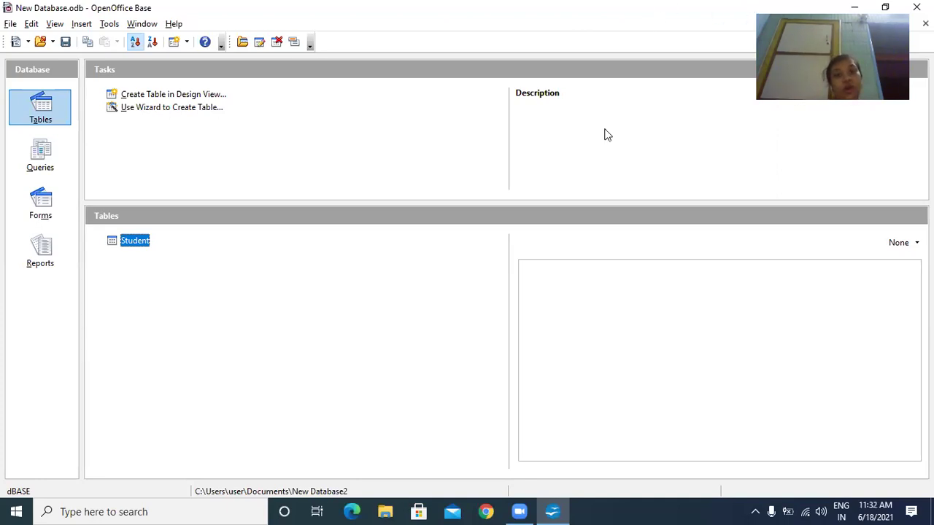
{"action": "key", "text": "Return"}
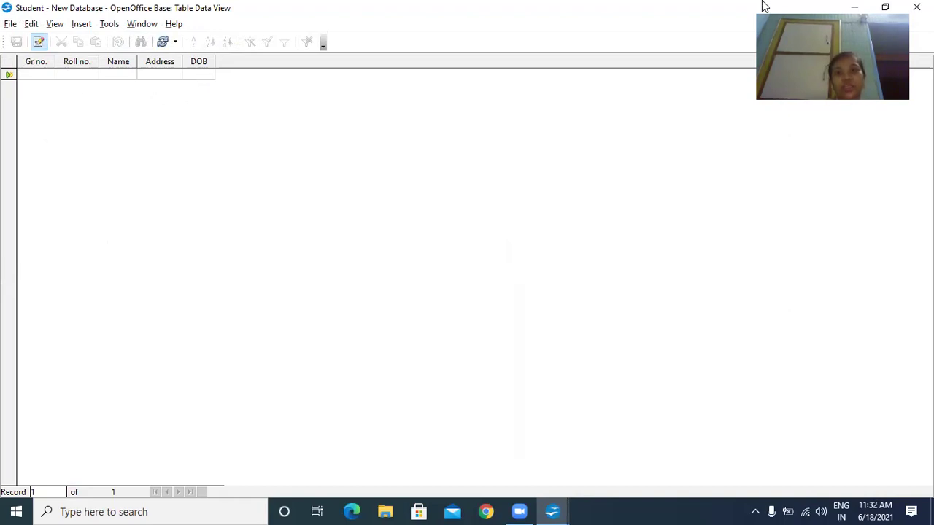
{"action": "left_click", "coordinate": [916, 7]}
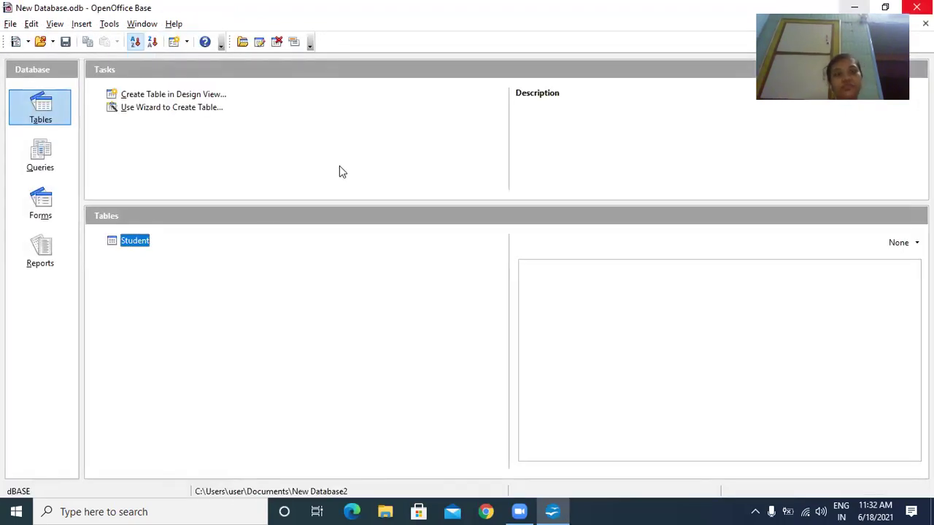
Open the Student table for data entry and fill in the first record's Gr no. and Roll no.
{"action": "right_click", "coordinate": [133, 248]}
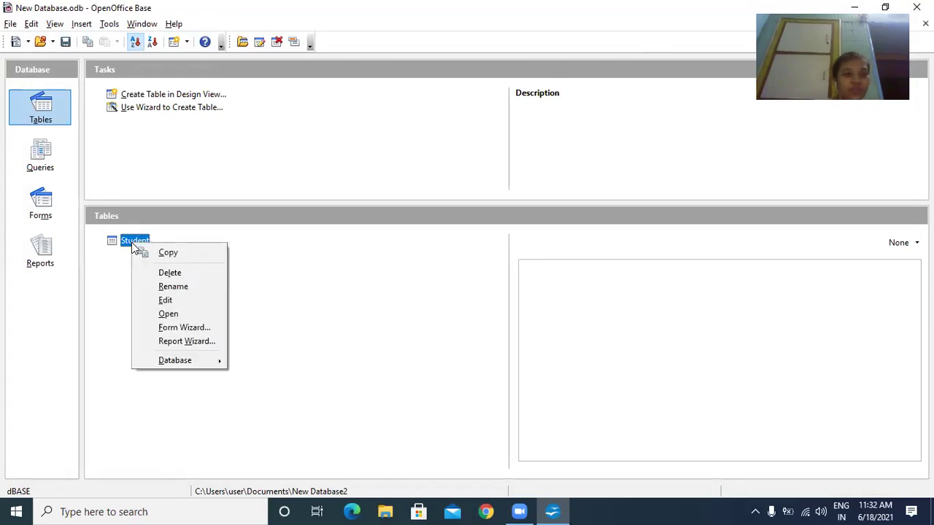
{"action": "left_click", "coordinate": [163, 319]}
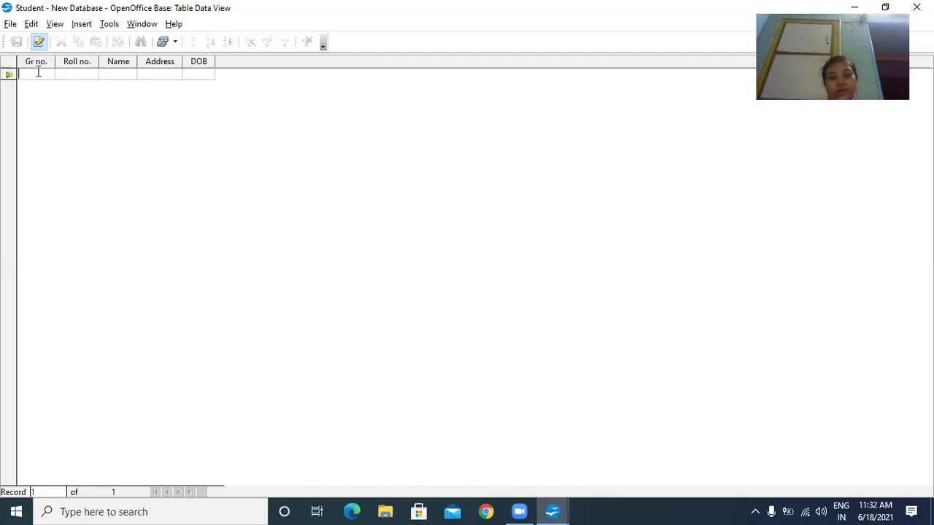
{"action": "type", "text": "10"}
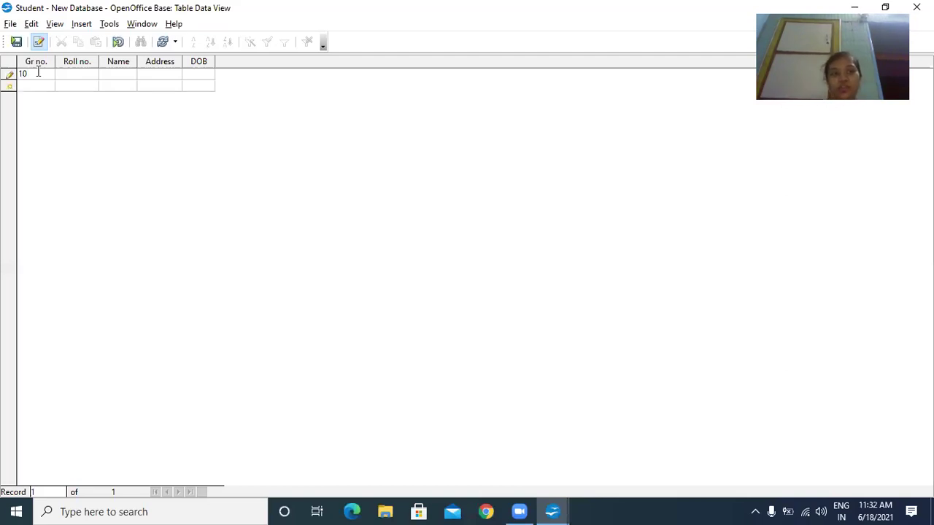
{"action": "type", "text": "25"}
{"action": "key", "text": "Tab"}
{"action": "type", "text": "801"}
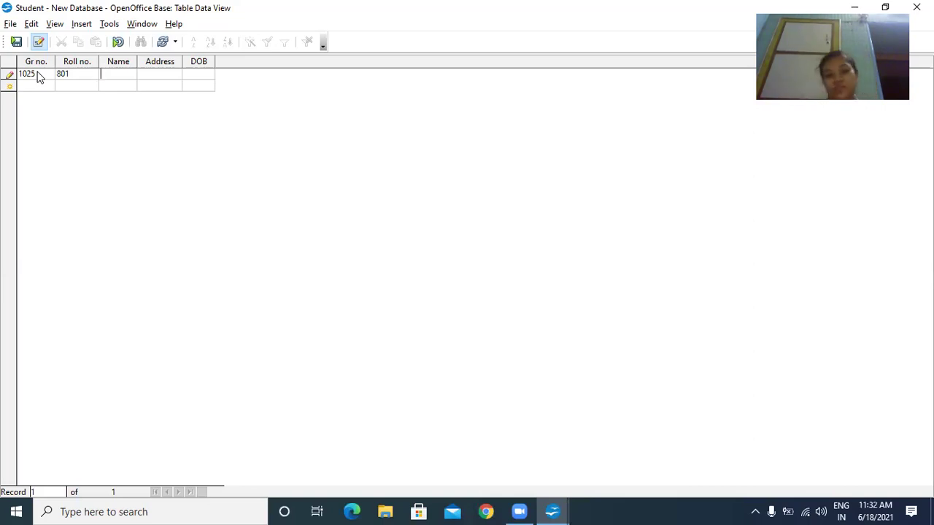
Complete the first record with Name abc, Address ABC and the student's date of birth.
{"action": "type", "text": "abc"}
{"action": "key", "text": "Tab"}
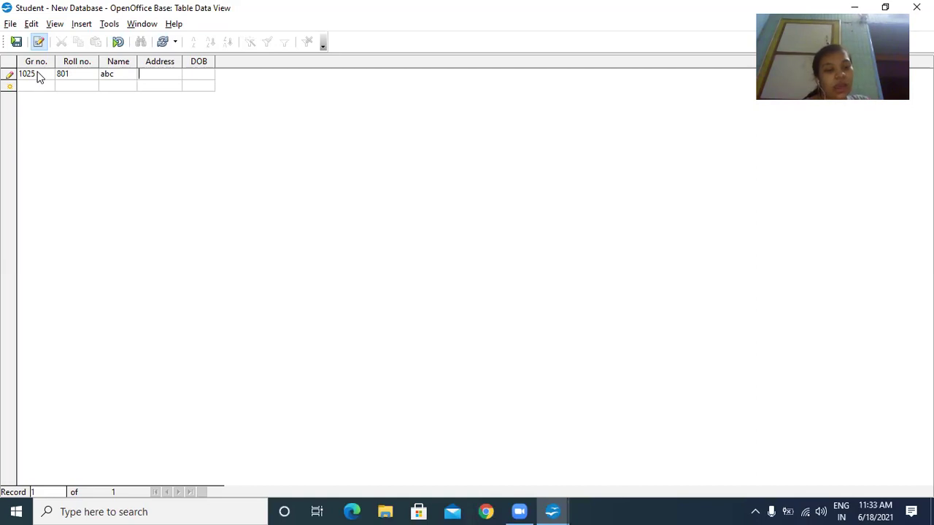
{"action": "type", "text": "ABC"}
{"action": "key", "text": "Tab"}
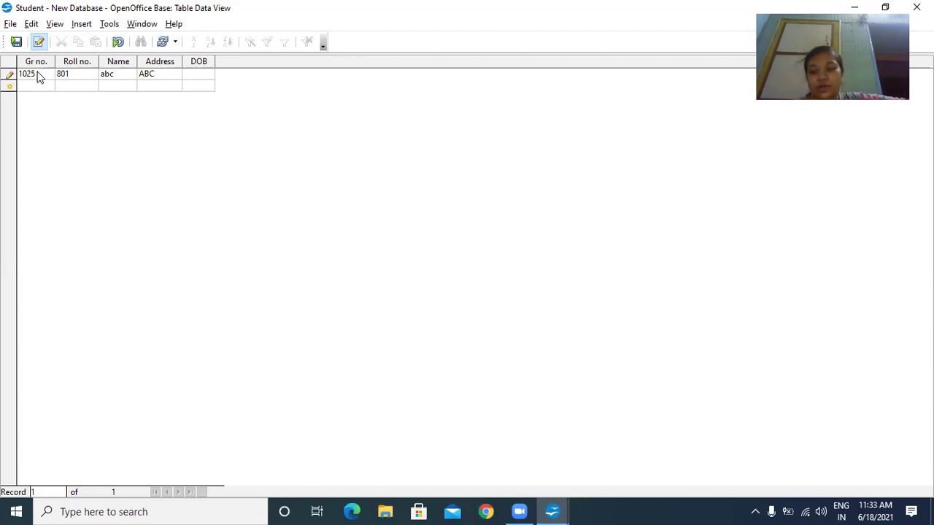
{"action": "type", "text": "14/5"}
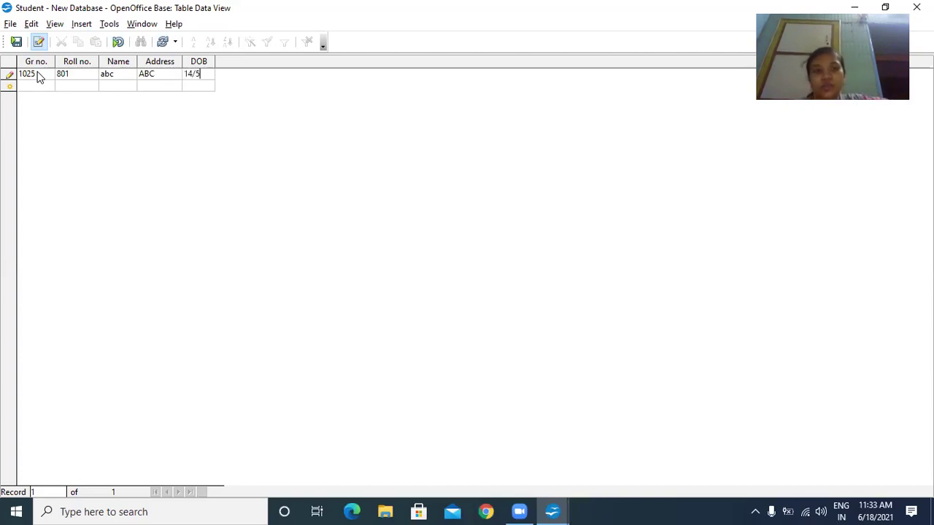
{"action": "type", "text": "/20"}
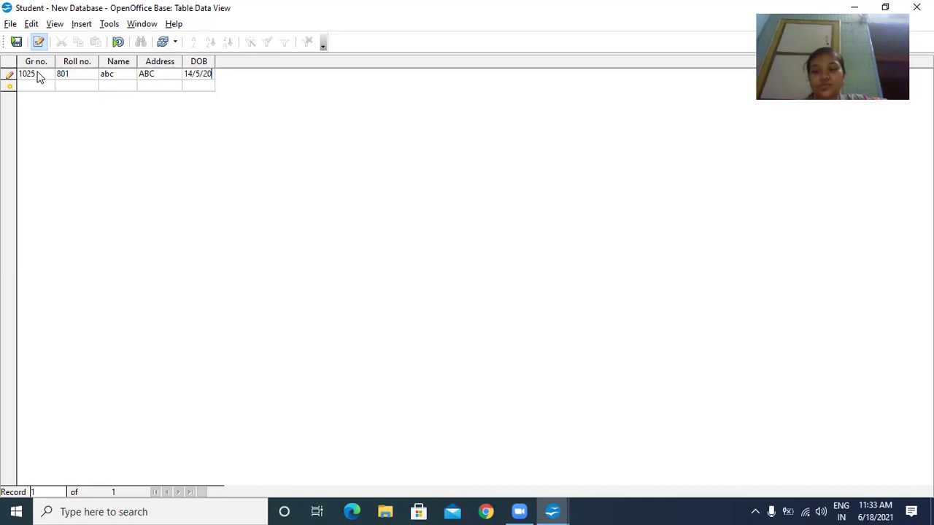
{"action": "type", "text": "00"}
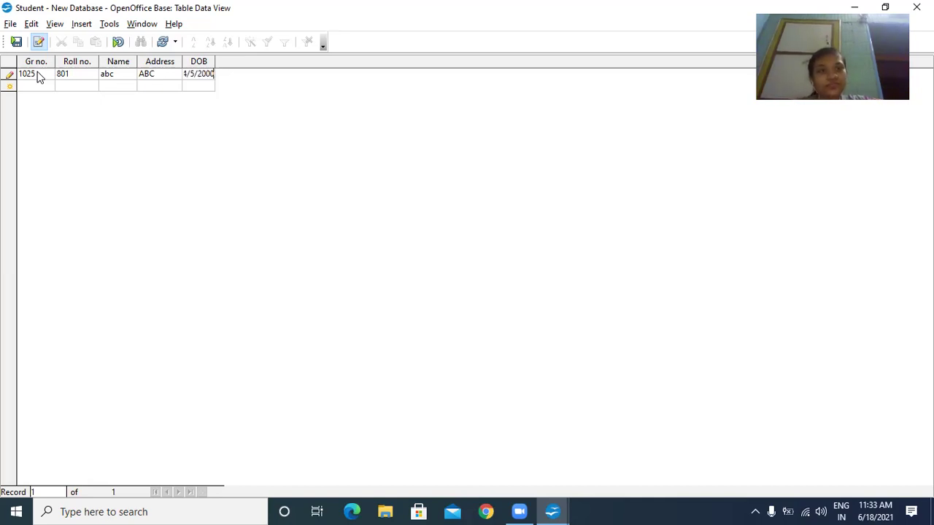
{"action": "left_click", "coordinate": [254, 78]}
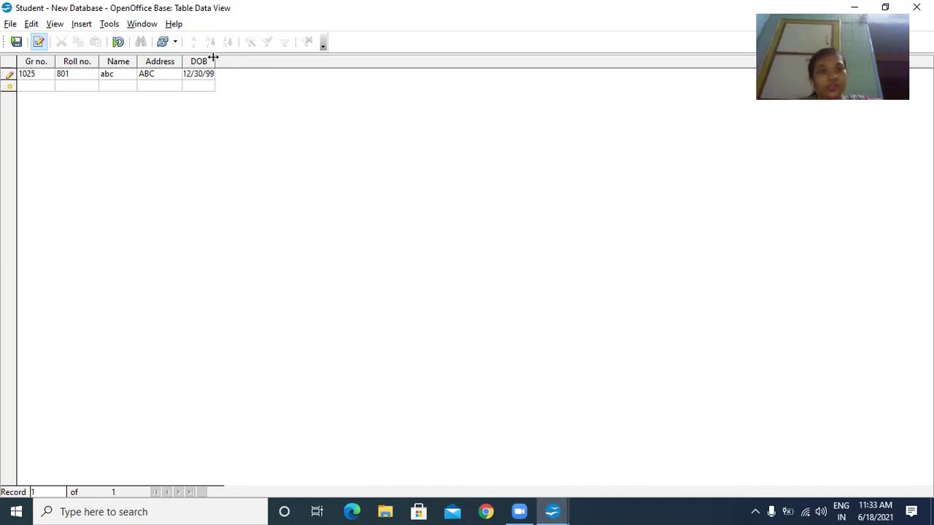
Widen the DOB and Roll no. columns of the Student table.
{"action": "left_click_drag", "start_coordinate": [213, 60], "coordinate": [268, 60]}
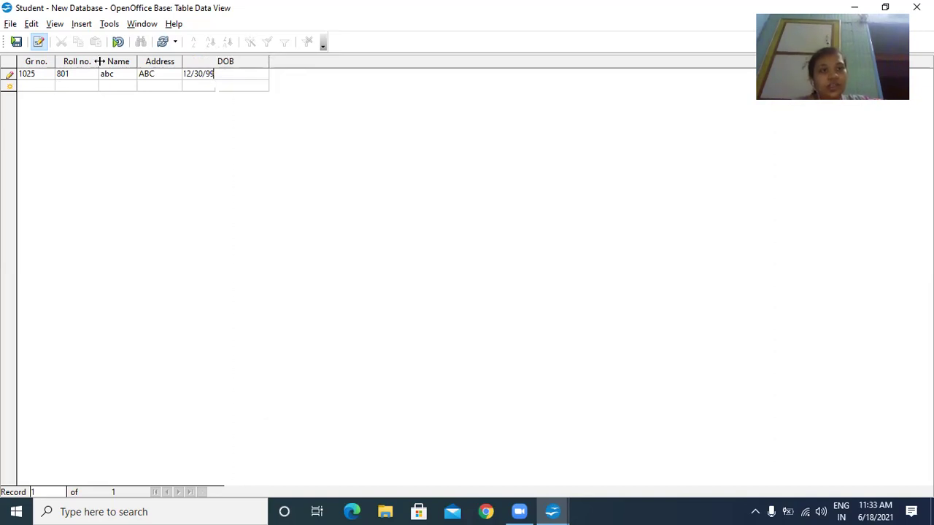
{"action": "left_click_drag", "start_coordinate": [99, 62], "coordinate": [163, 62]}
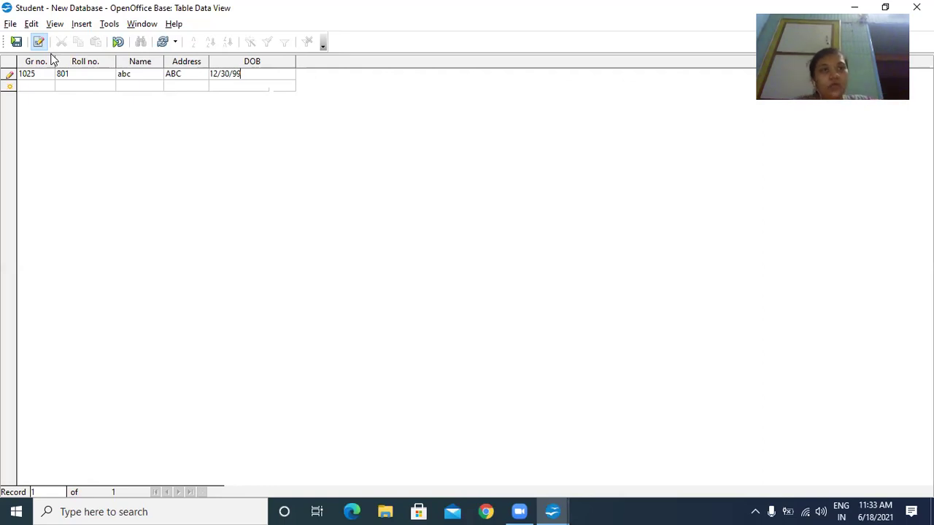
Save the first record and close the Student table's data view.
{"action": "left_click", "coordinate": [17, 42]}
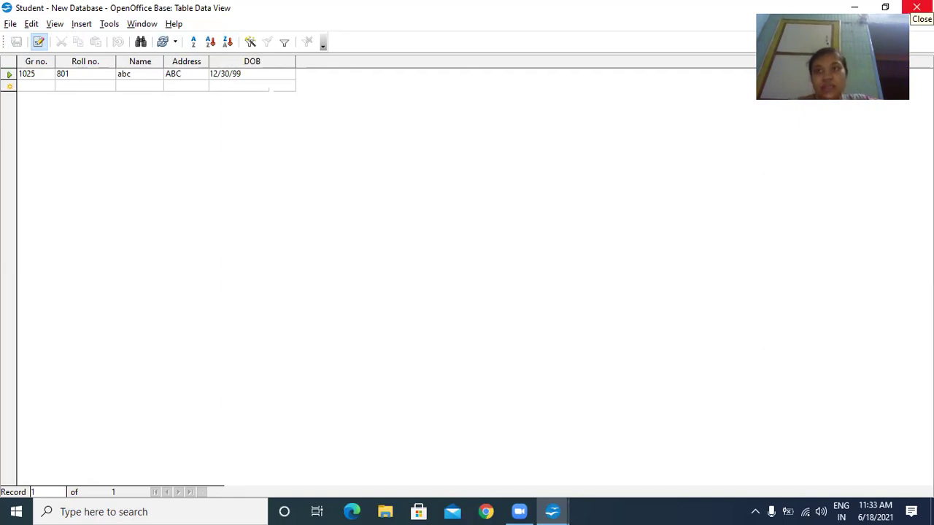
{"action": "left_click", "coordinate": [916, 7]}
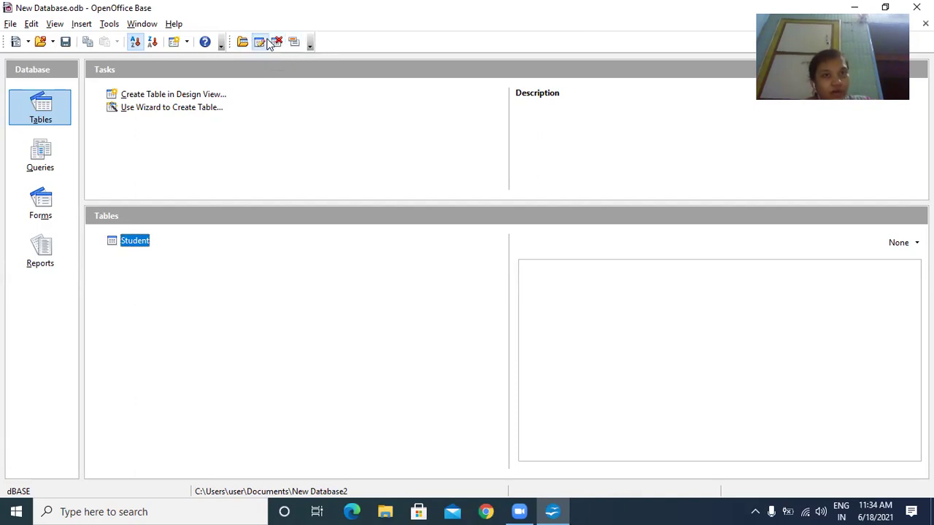
Open the Student table in design view, go to the first empty field row, and close the design again.
{"action": "left_click", "coordinate": [264, 44]}
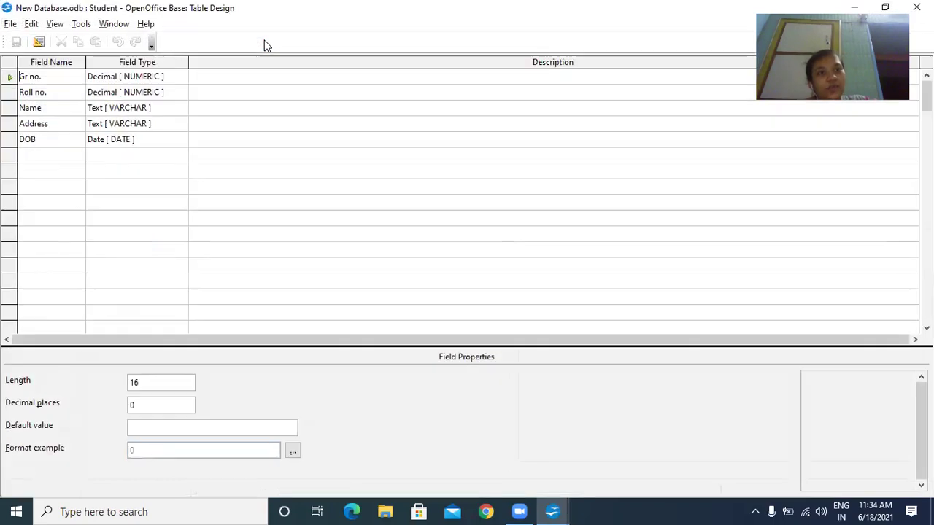
{"action": "left_click", "coordinate": [23, 154]}
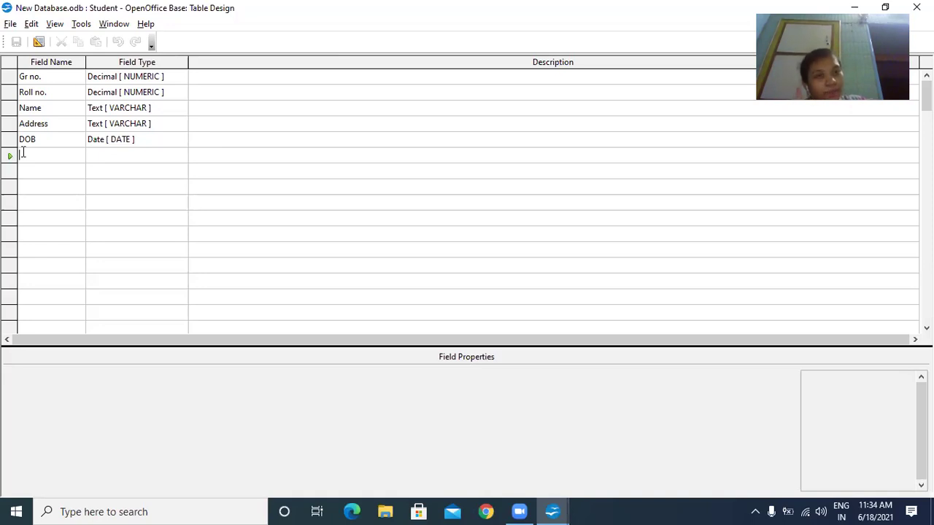
{"action": "left_click", "coordinate": [23, 152]}
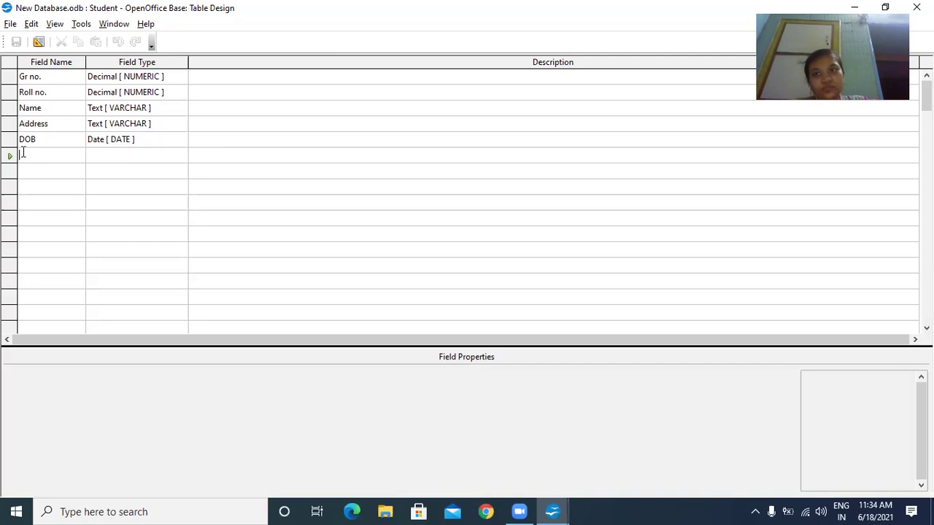
{"action": "left_click", "coordinate": [917, 7]}
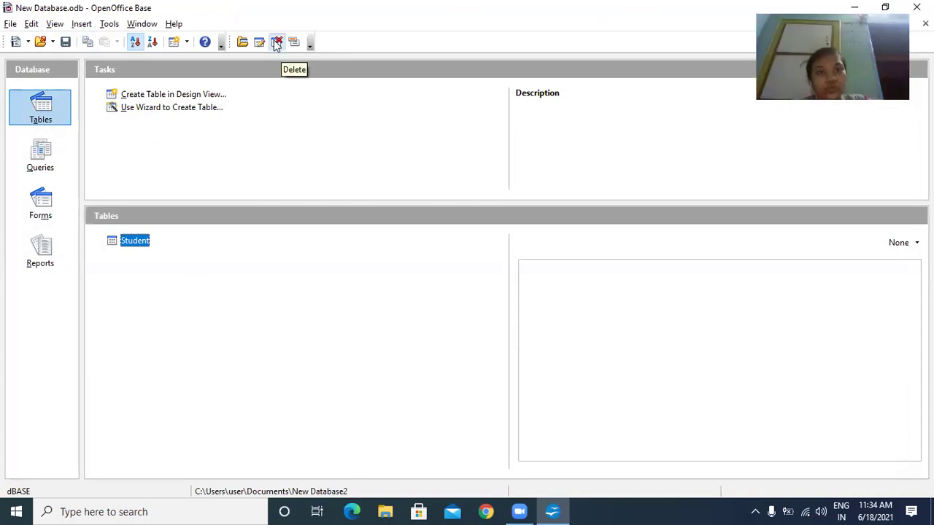
Reopen the Student table's data and start a second record with its Gr no., Roll no., Name pqr and Address PQR.
{"action": "double_click", "coordinate": [125, 245]}
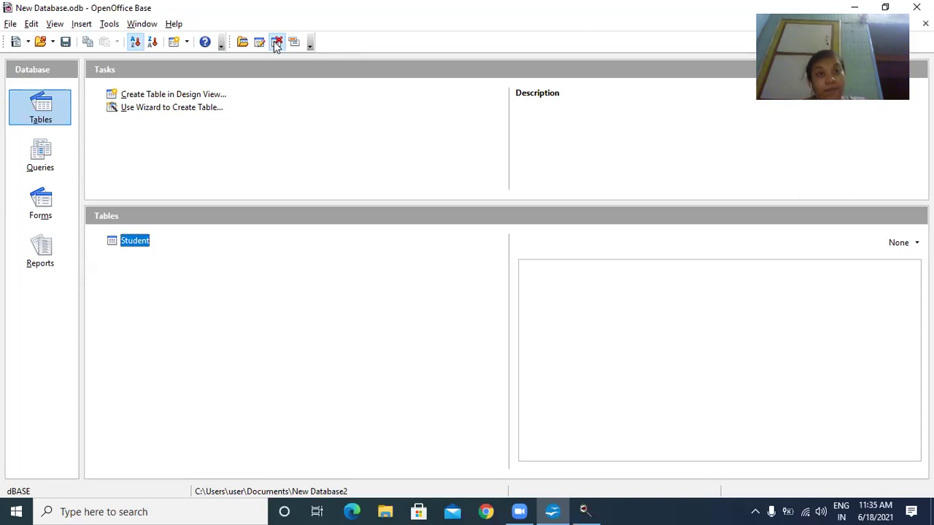
{"action": "double_click", "coordinate": [132, 242]}
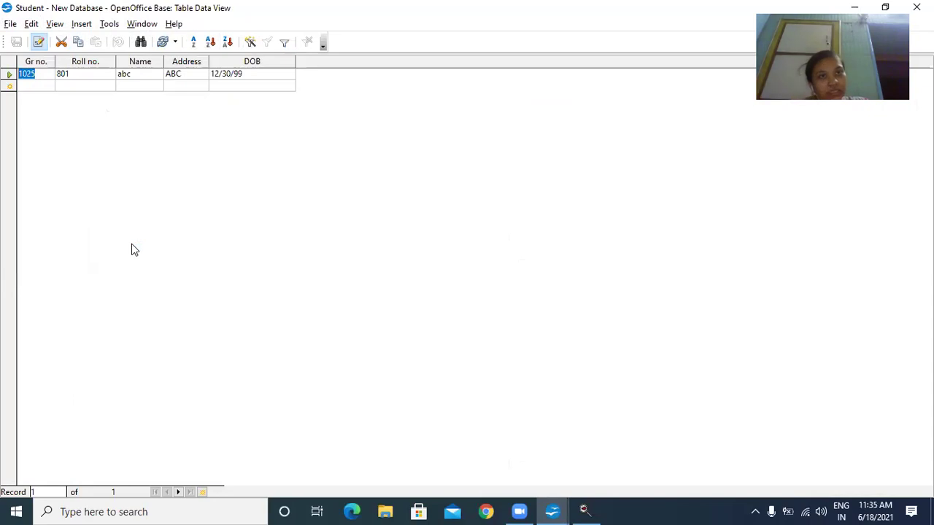
{"action": "left_click", "coordinate": [37, 86]}
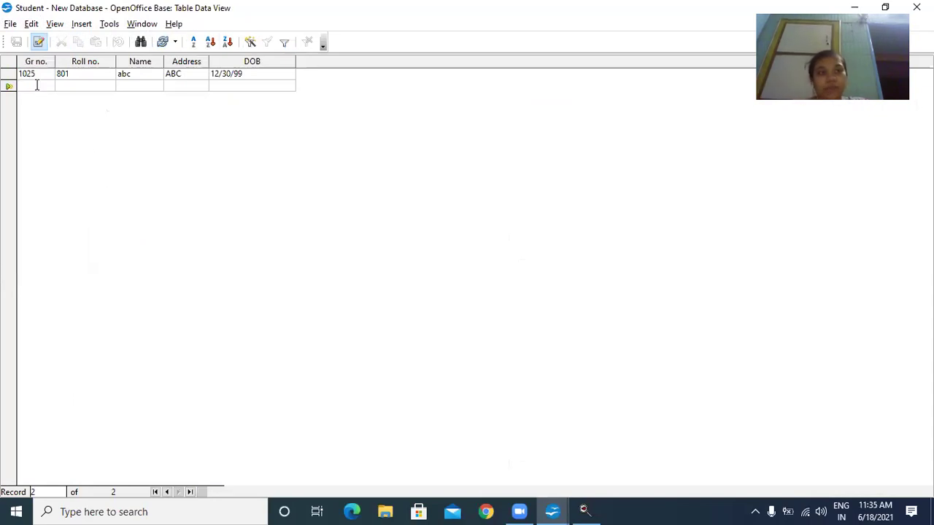
{"action": "type", "text": "1026"}
{"action": "key", "text": "Tab"}
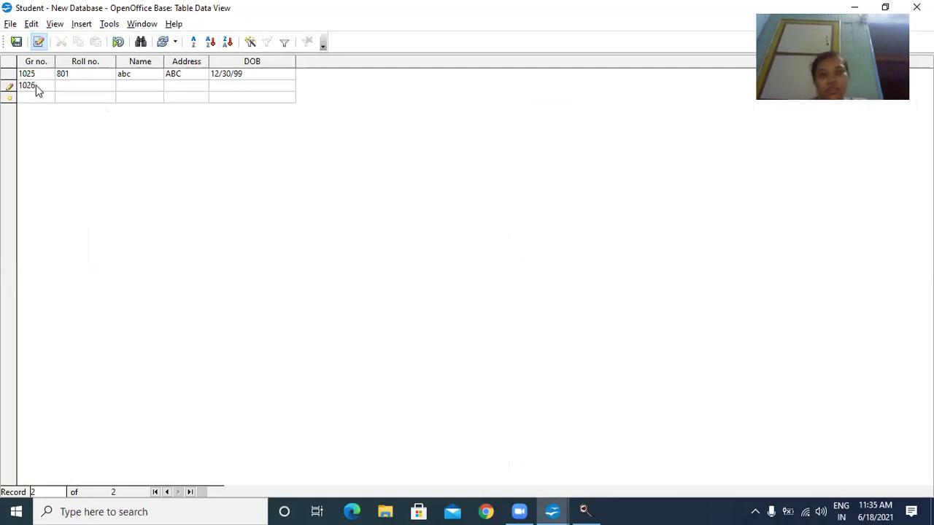
{"action": "type", "text": "802"}
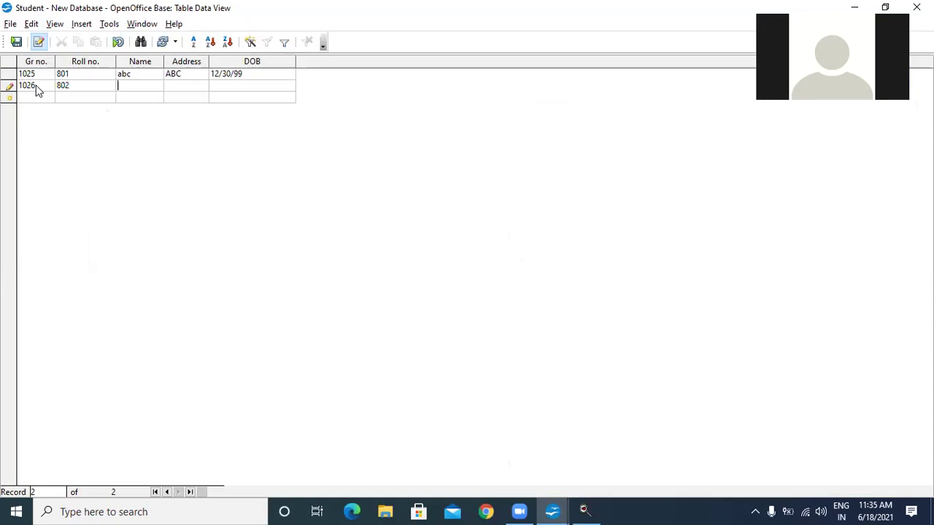
{"action": "type", "text": "pqr"}
{"action": "key", "text": "Tab"}
{"action": "type", "text": "PQR"}
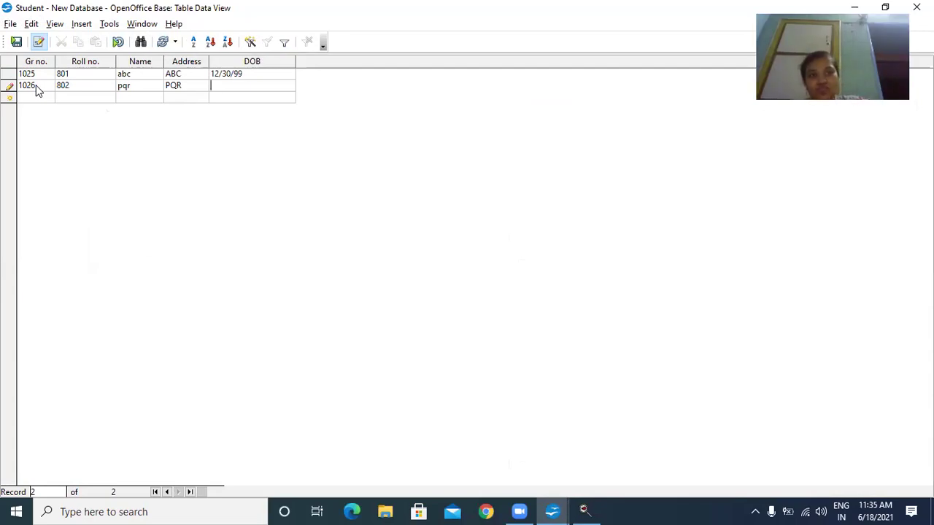
Enter the student's date of birth in the second record and commit the record.
{"action": "type", "text": "20"}
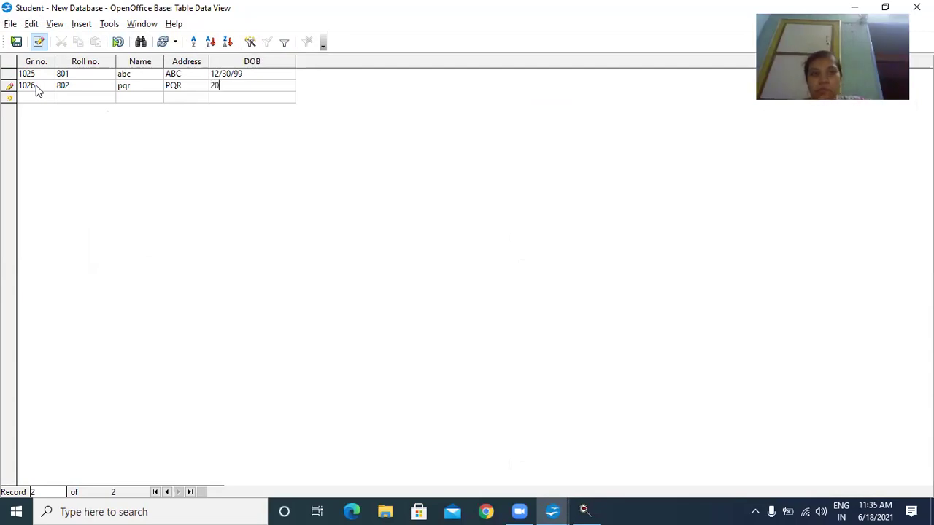
{"action": "type", "text": "/6/1"}
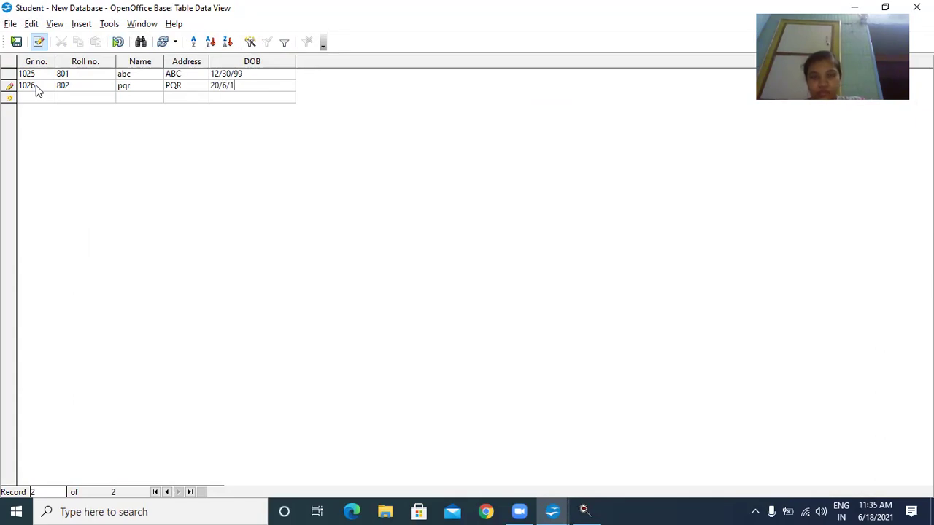
{"action": "type", "text": "2"}
{"action": "key", "text": "BackSpace"}
{"action": "key", "text": "BackSpace"}
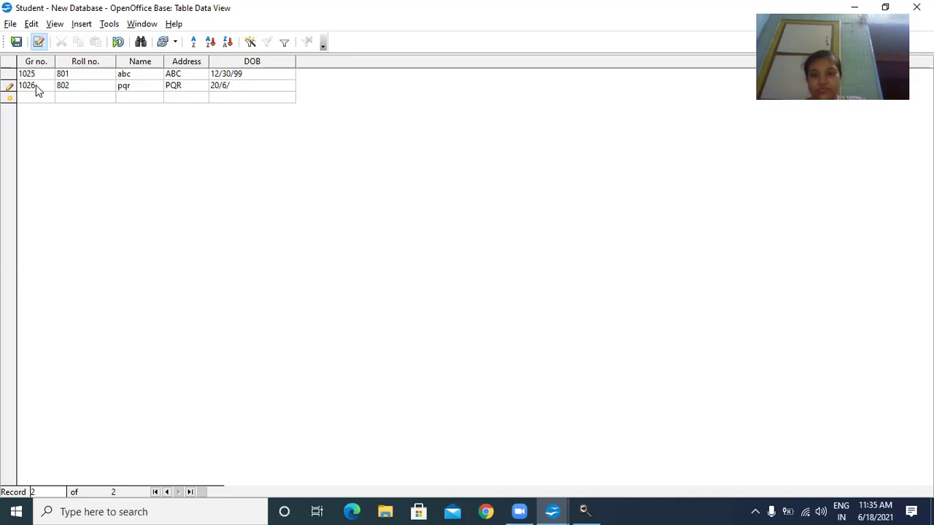
{"action": "type", "text": "2021"}
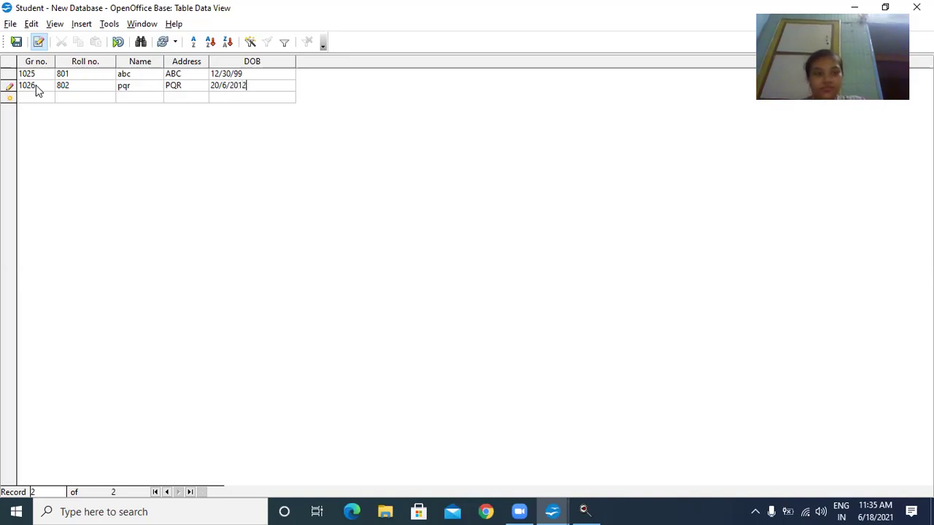
{"action": "key", "text": "Return"}
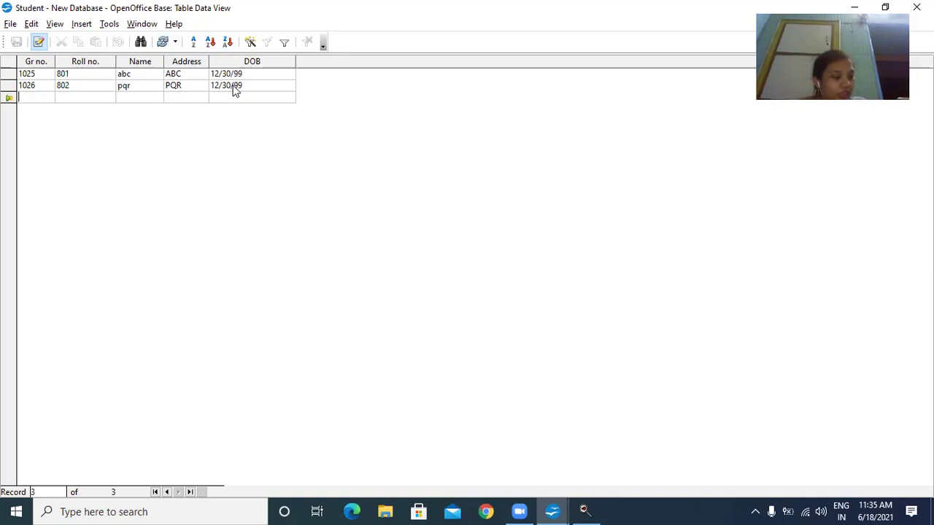
Try to copy the whole second record into the empty row below it.
{"action": "left_click", "coordinate": [9, 86]}
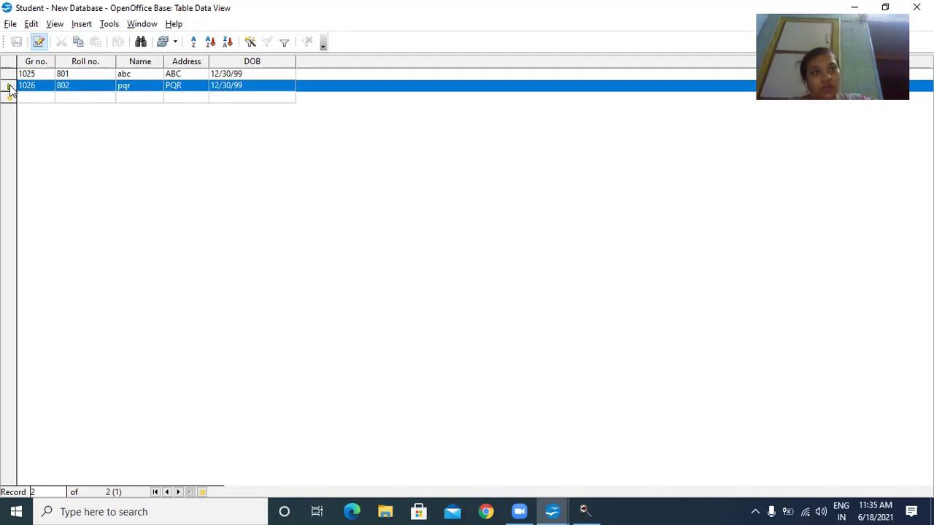
{"action": "right_click", "coordinate": [9, 88]}
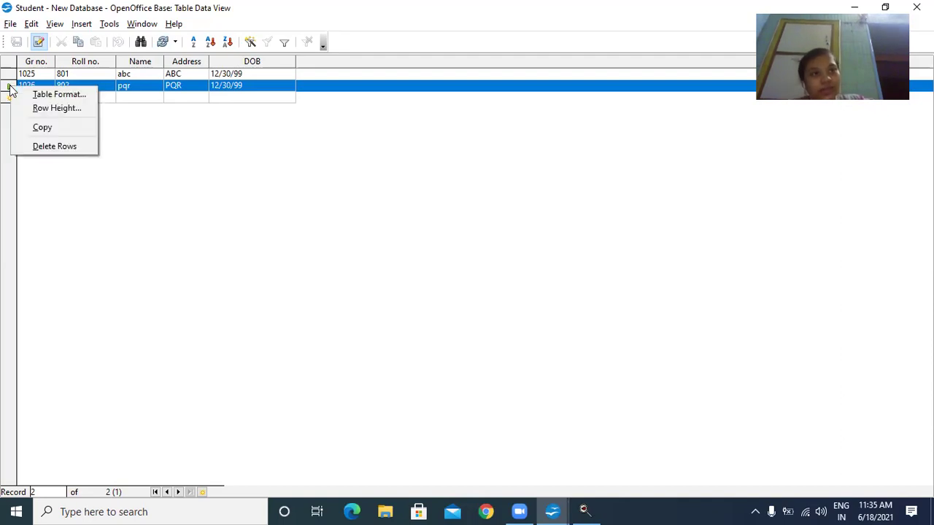
{"action": "left_click", "coordinate": [45, 129]}
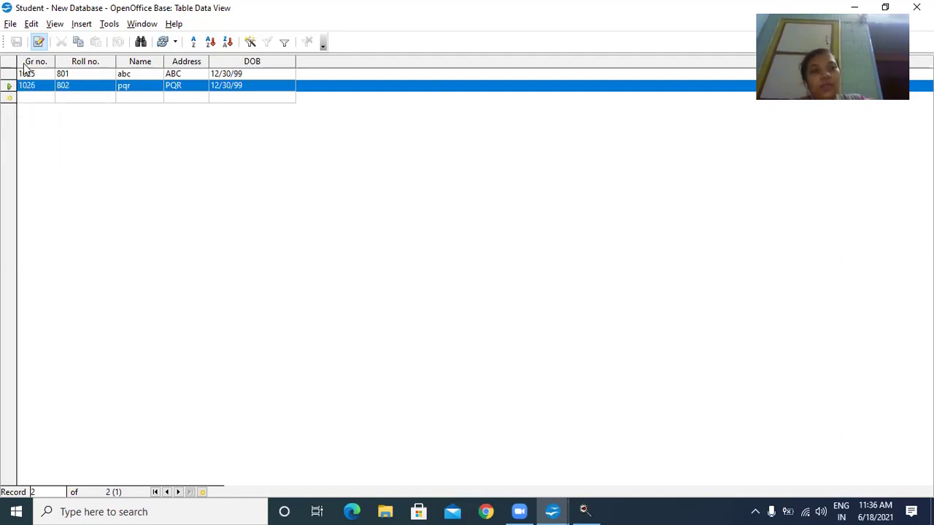
{"action": "right_click", "coordinate": [32, 100]}
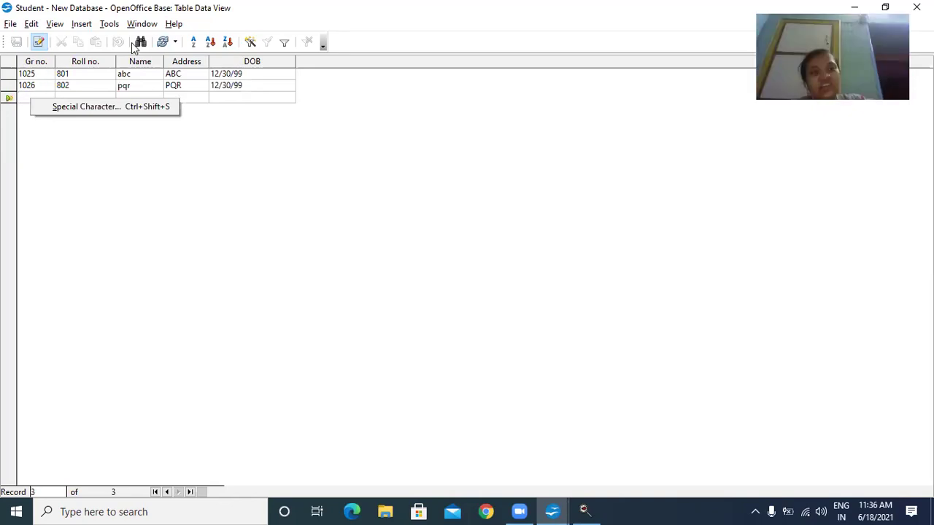
{"action": "left_click", "coordinate": [21, 94]}
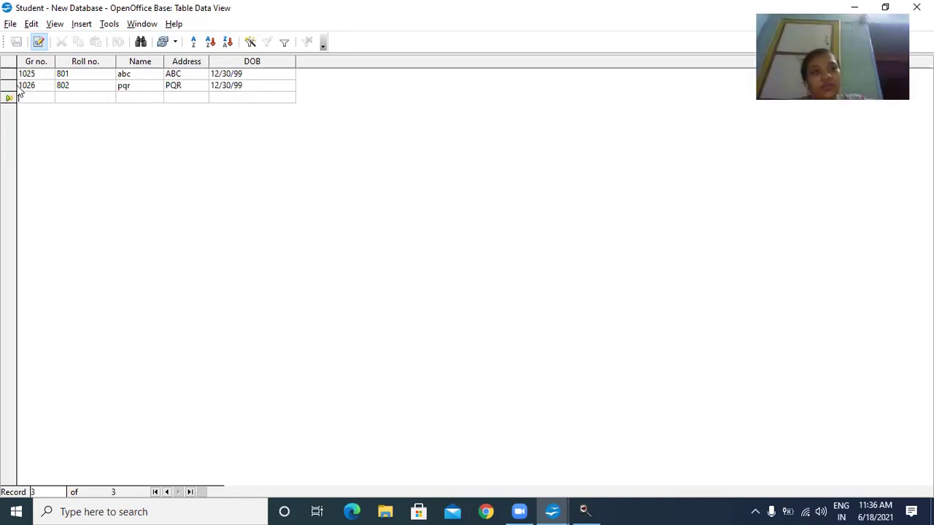
Delete the second record (pqr) from the Student table and confirm the deletion.
{"action": "left_click", "coordinate": [9, 86]}
{"action": "right_click", "coordinate": [9, 86]}
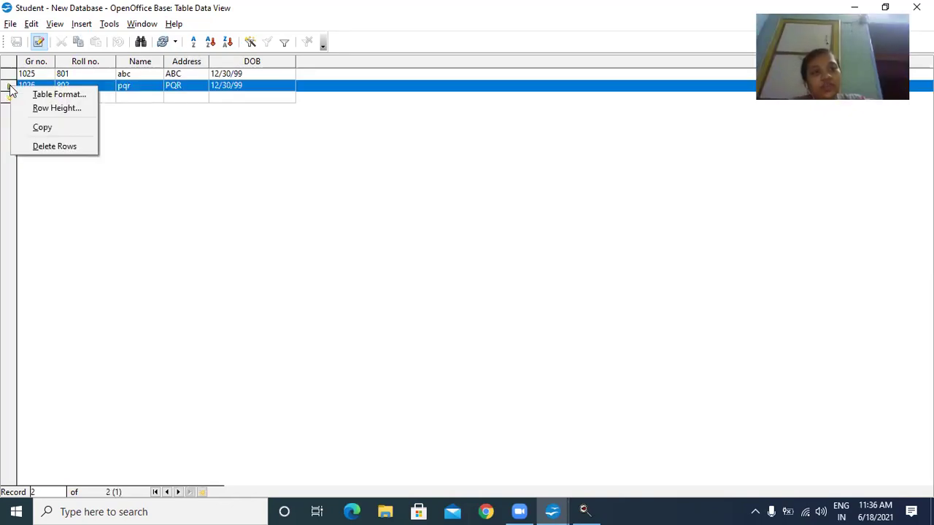
{"action": "left_click", "coordinate": [61, 148]}
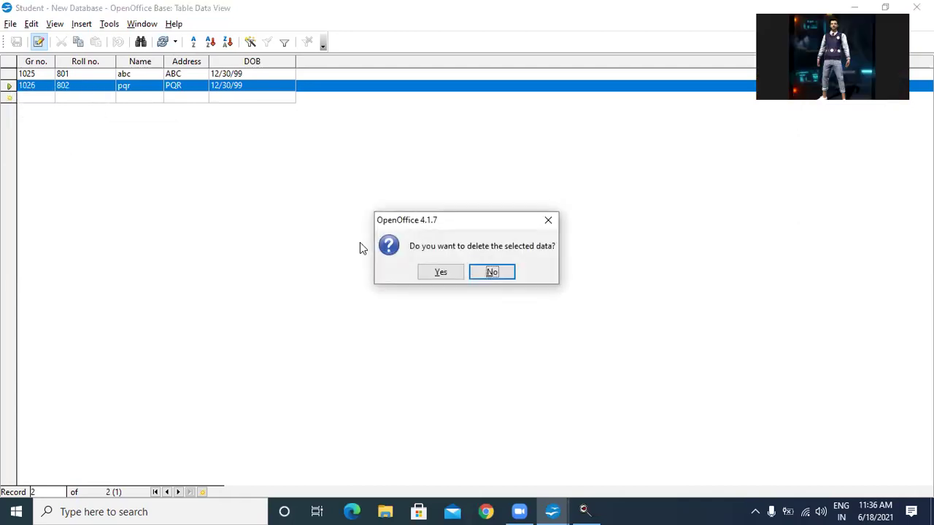
{"action": "left_click", "coordinate": [439, 278]}
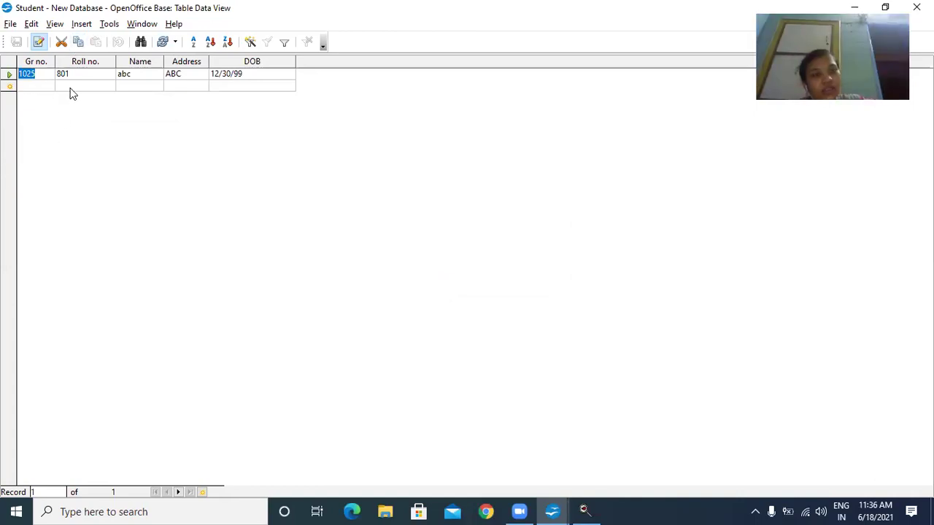
Copy the first record's Gr no. value and select the Gr no. cell of the empty record.
{"action": "left_click", "coordinate": [23, 86]}
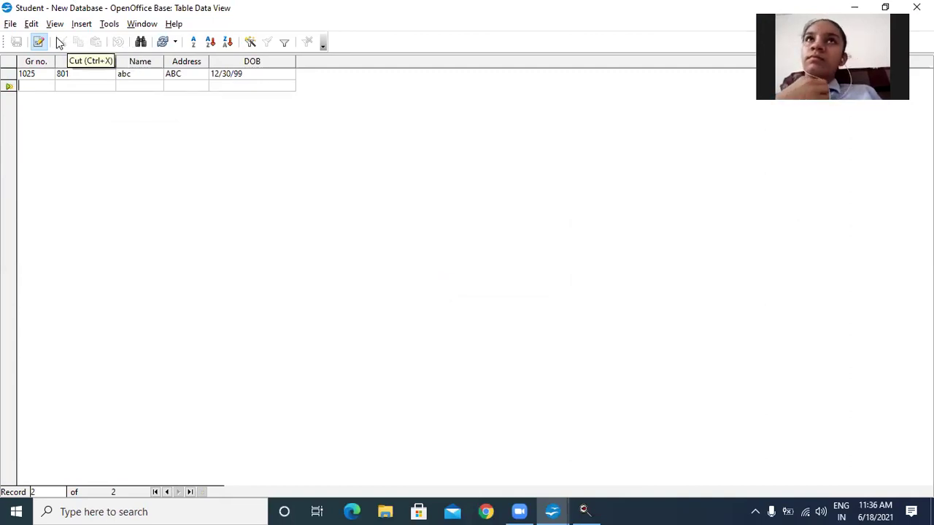
{"action": "left_click", "coordinate": [38, 74]}
{"action": "double_click", "coordinate": [32, 74]}
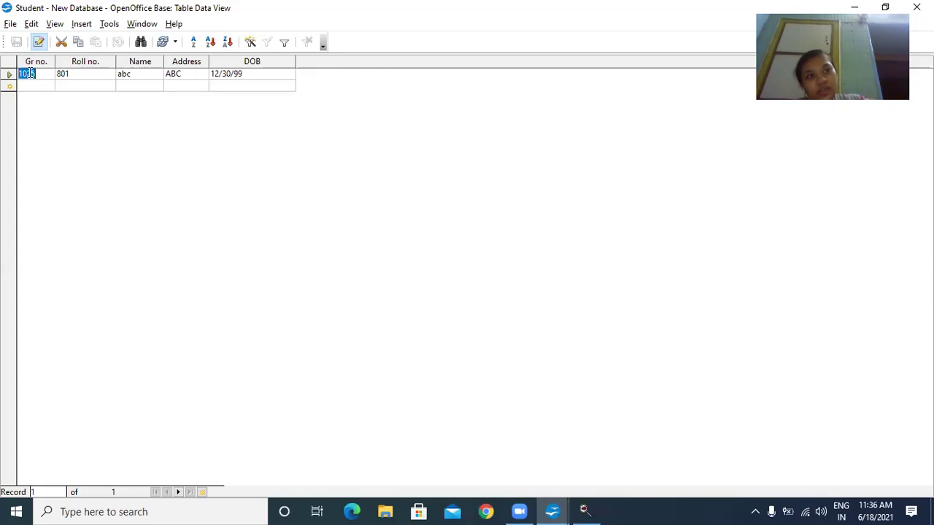
{"action": "left_click", "coordinate": [80, 45]}
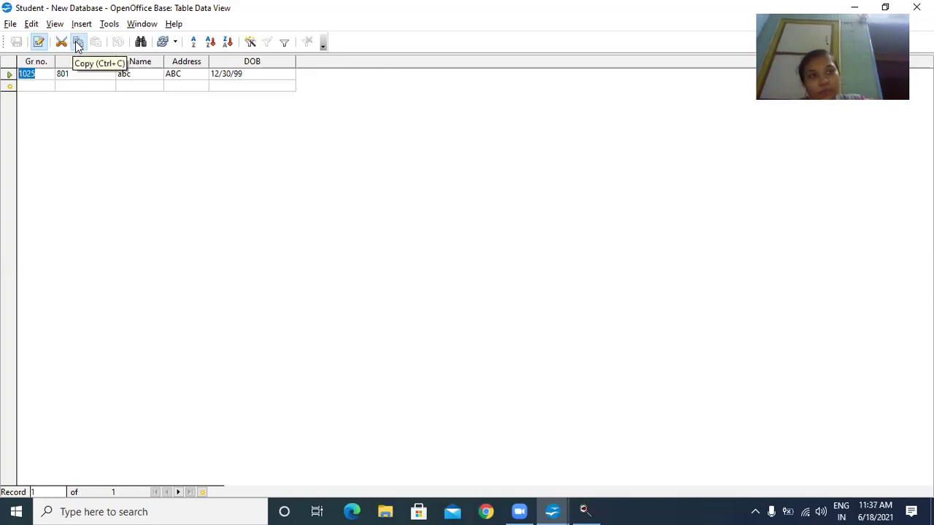
{"action": "left_click", "coordinate": [40, 85]}
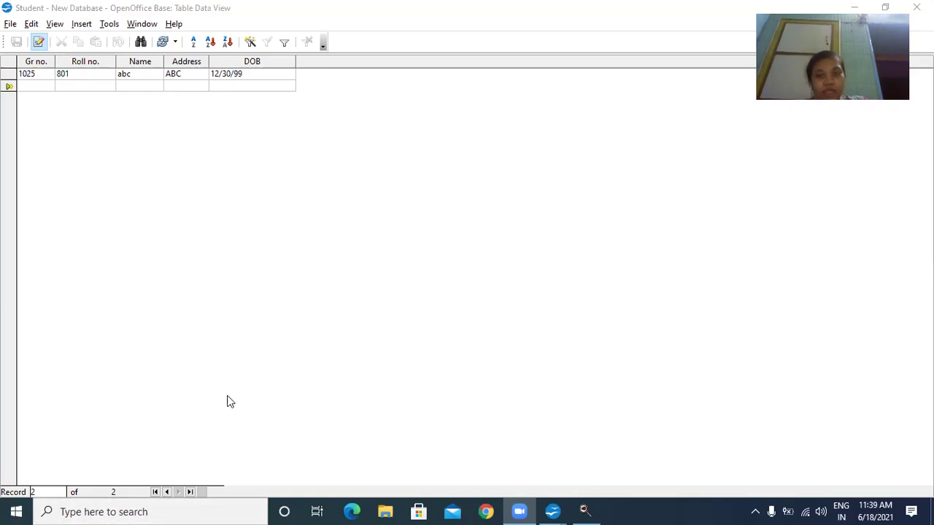
Switch to File Explorer, maximize it, and open the recent file CBSE_VIII_Computer_OpenOffice Base.
{"action": "left_click", "coordinate": [381, 512]}
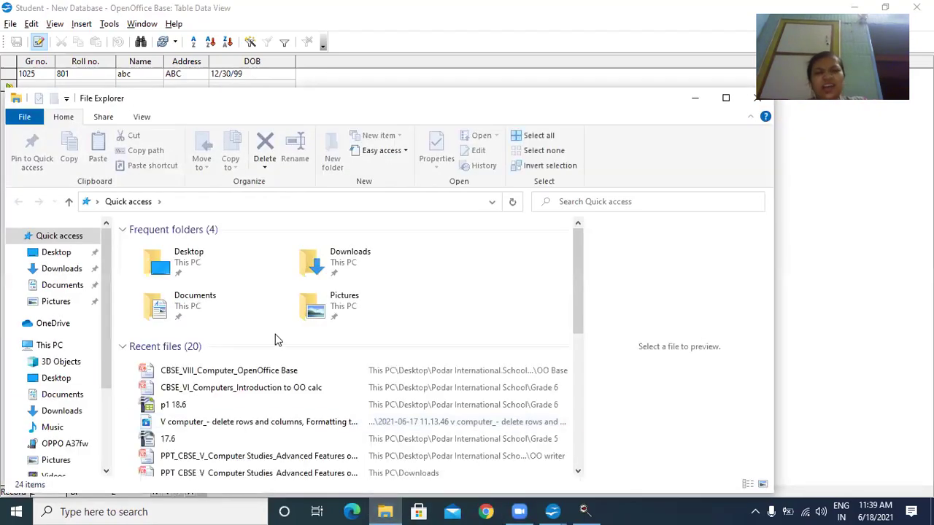
{"action": "left_click", "coordinate": [729, 101]}
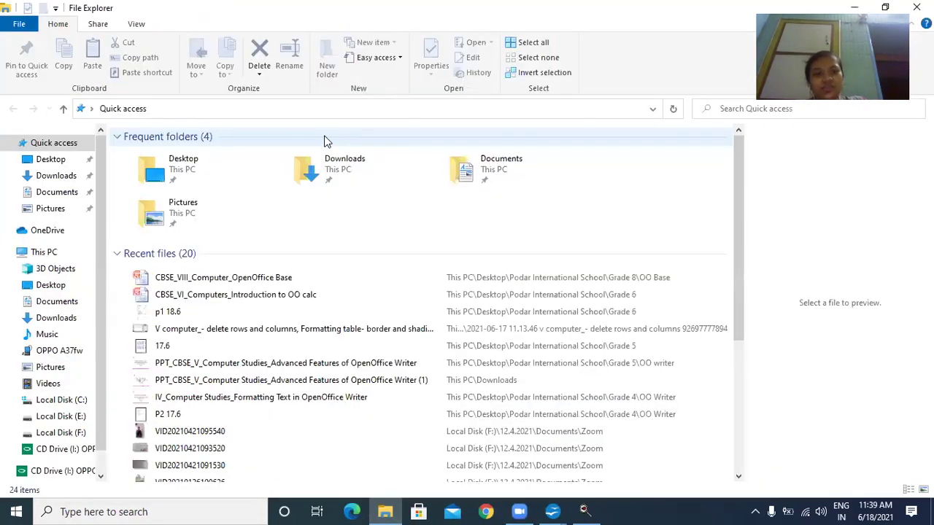
{"action": "double_click", "coordinate": [256, 281]}
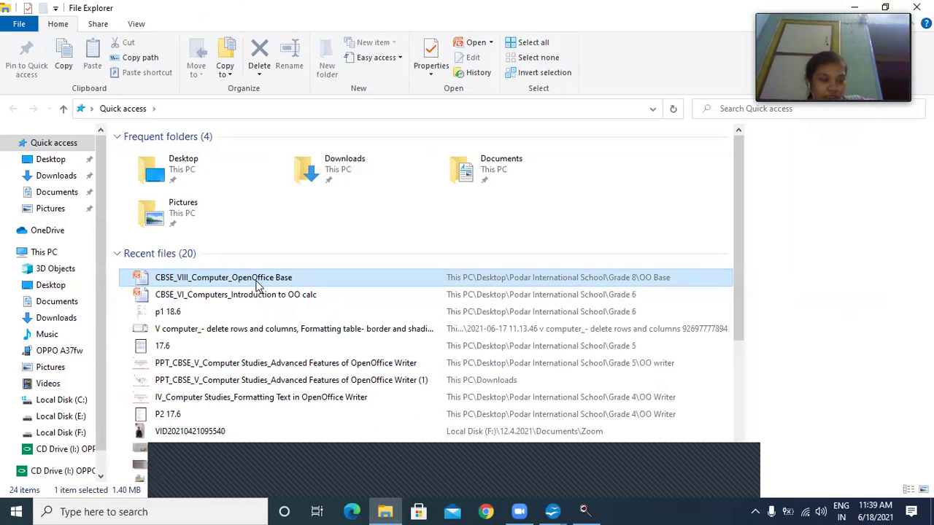
{"action": "double_click", "coordinate": [256, 285]}
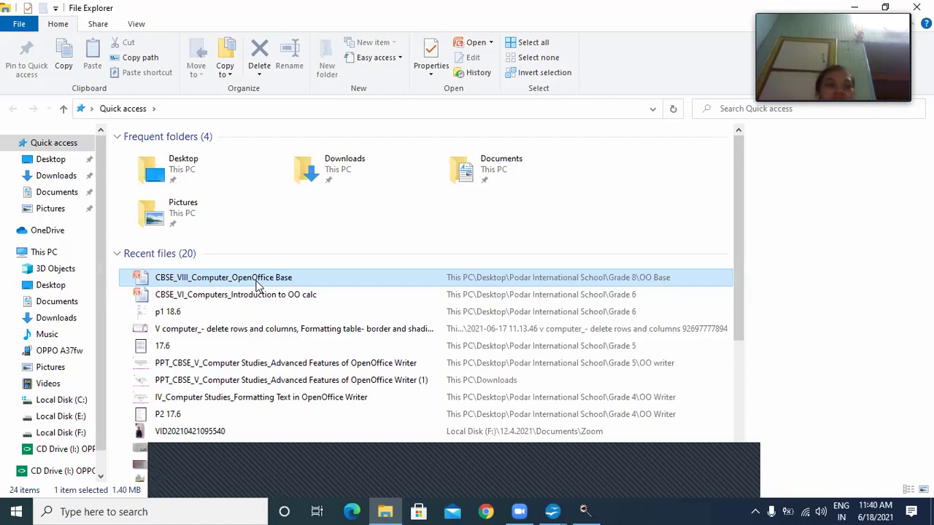
{"action": "double_click", "coordinate": [257, 283]}
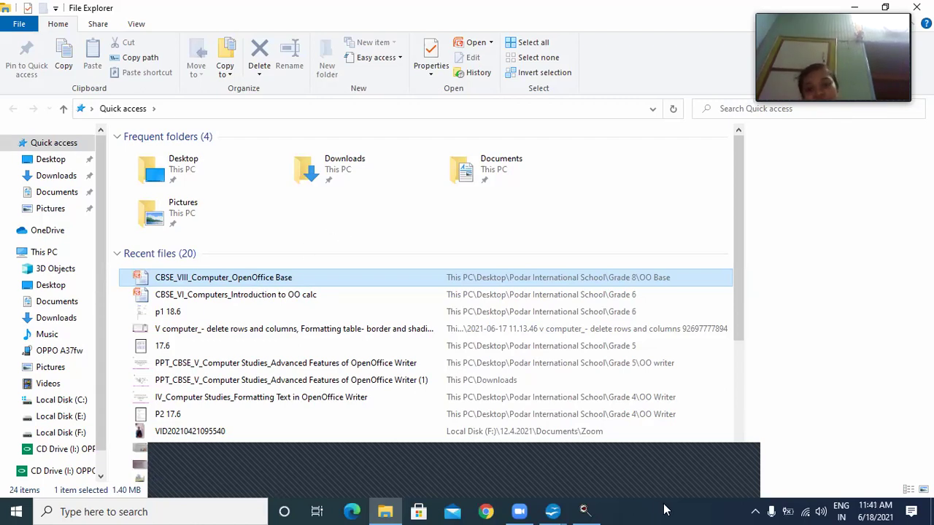
{"action": "left_click", "coordinate": [740, 492]}
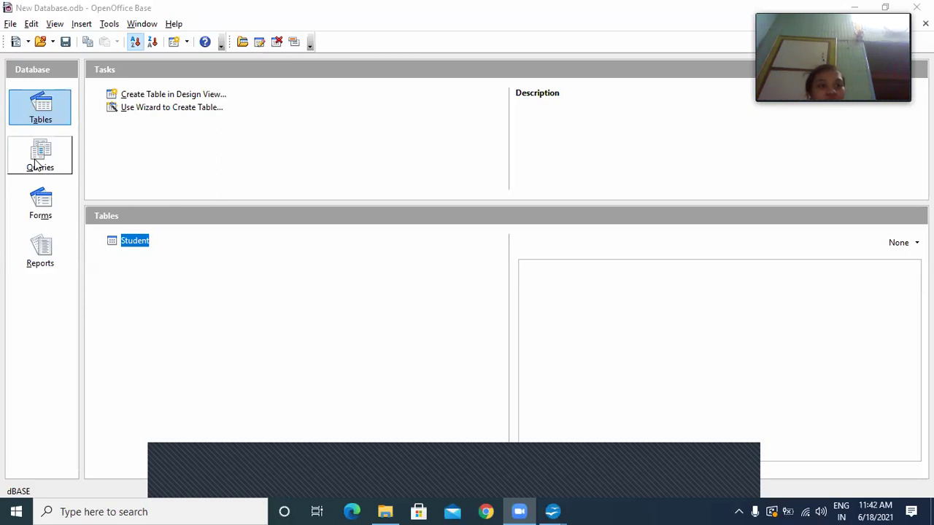
Open the Queries section and look at an empty query in Design View, closing it without adding the Student table.
{"action": "left_click", "coordinate": [36, 165]}
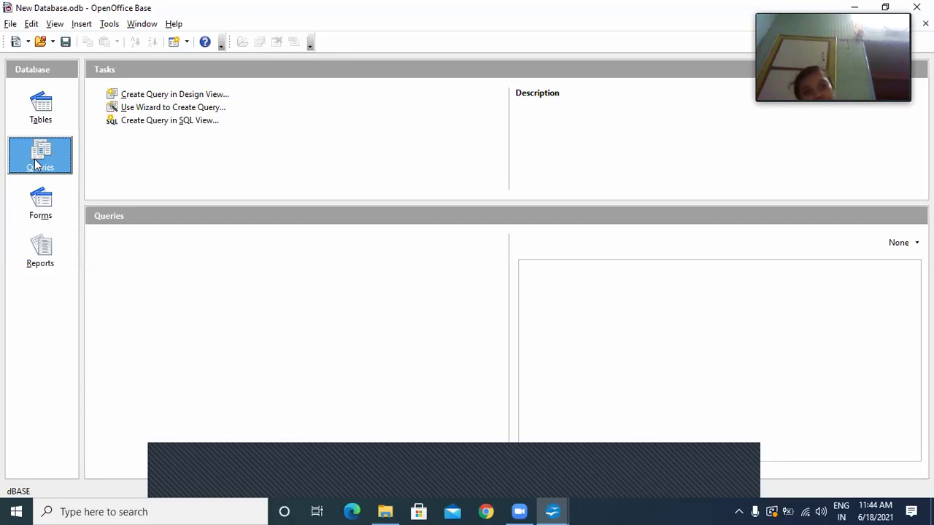
{"action": "left_click", "coordinate": [189, 97]}
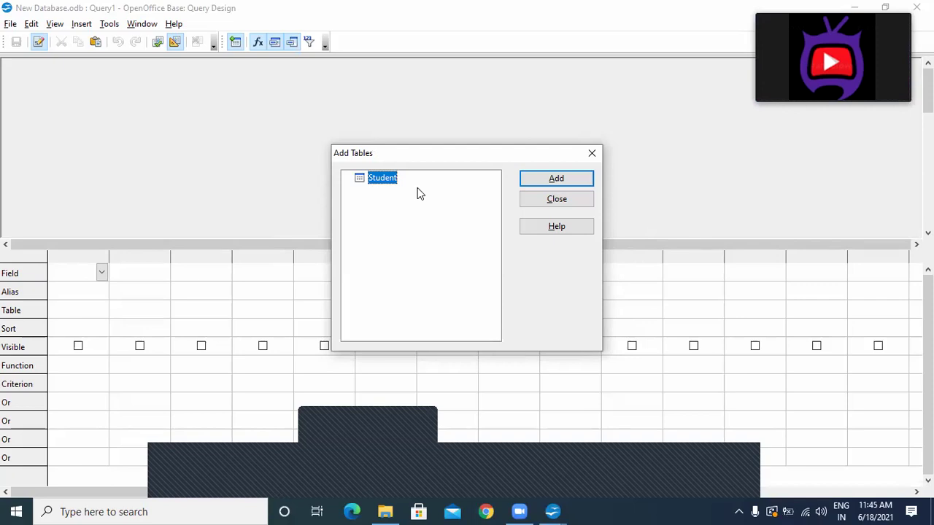
{"action": "left_click", "coordinate": [547, 204]}
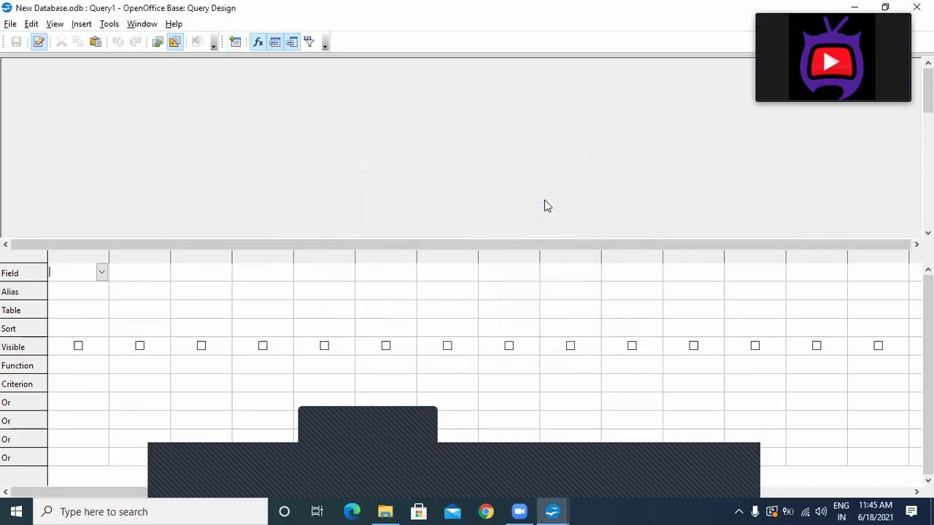
{"action": "left_click", "coordinate": [917, 7]}
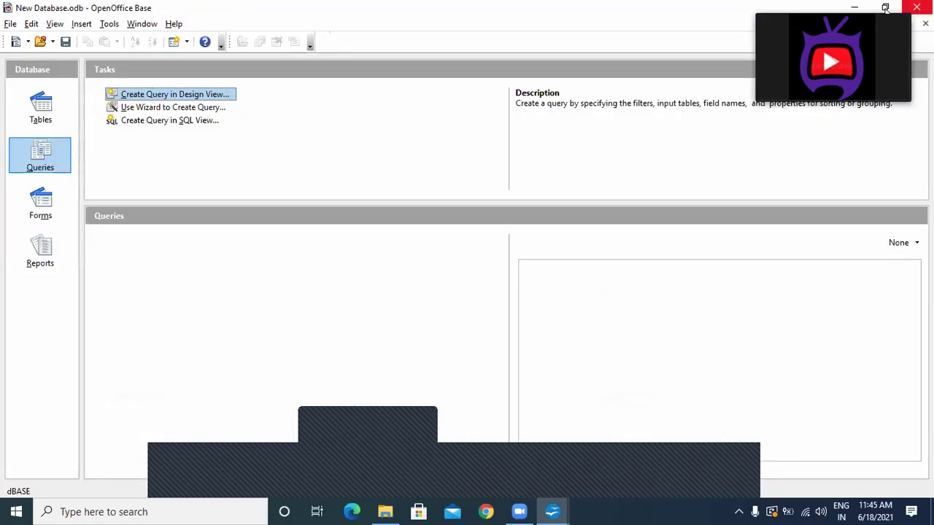
{"action": "left_click", "coordinate": [306, 142]}
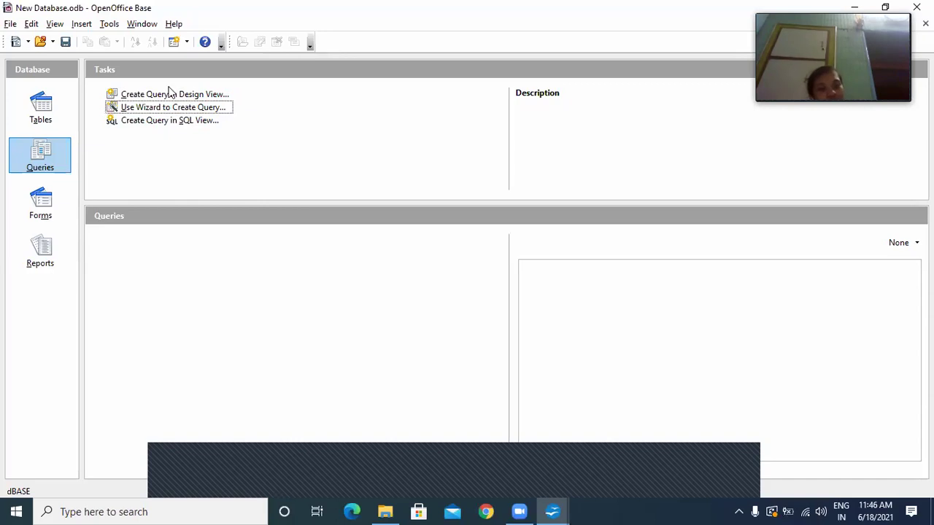
Try to create a query with the wizard, agreeing to enable the Java runtime environment.
{"action": "left_click", "coordinate": [161, 108]}
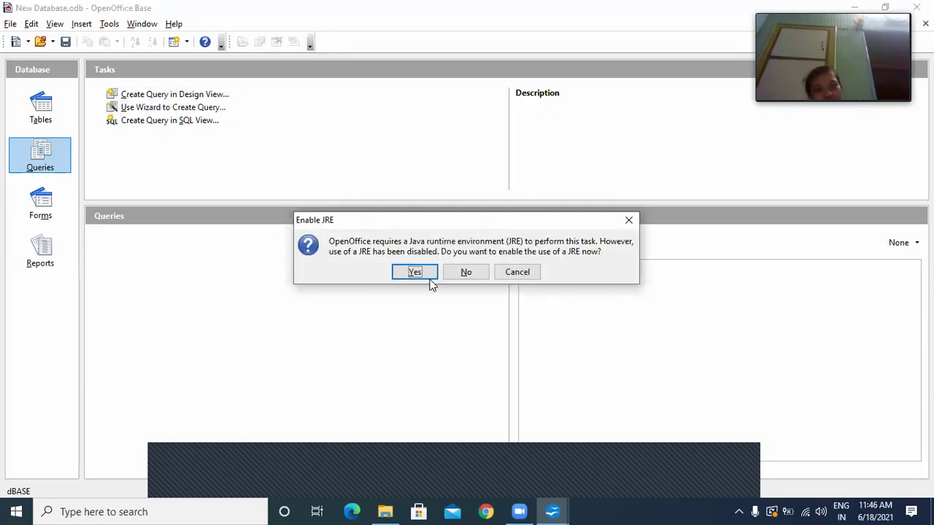
{"action": "left_click", "coordinate": [428, 278]}
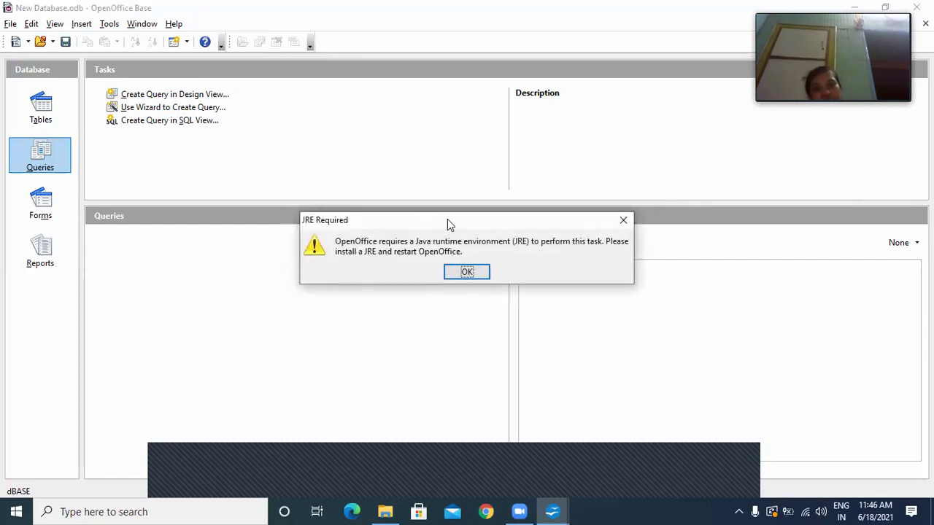
{"action": "left_click", "coordinate": [466, 272]}
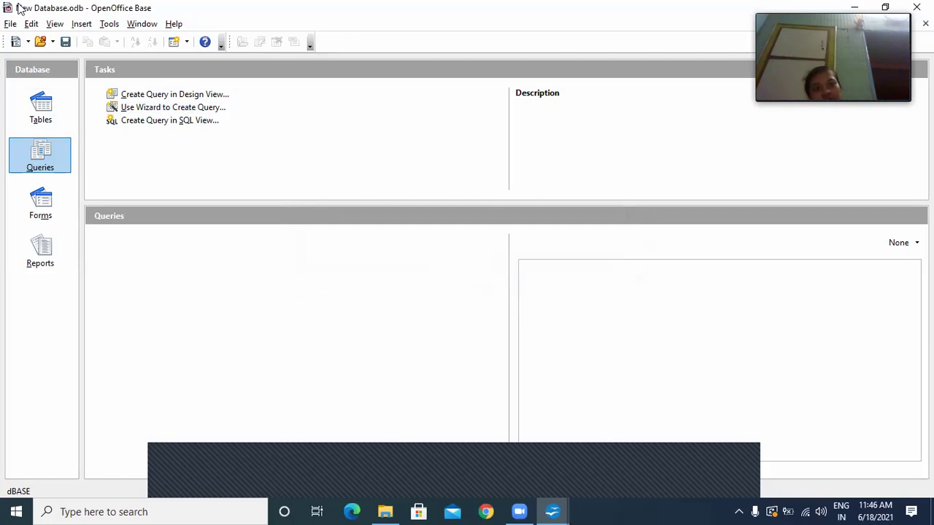
Turn off use of a Java runtime environment in the Java options and retry the query wizard, declining to enable it.
{"action": "left_click", "coordinate": [106, 25]}
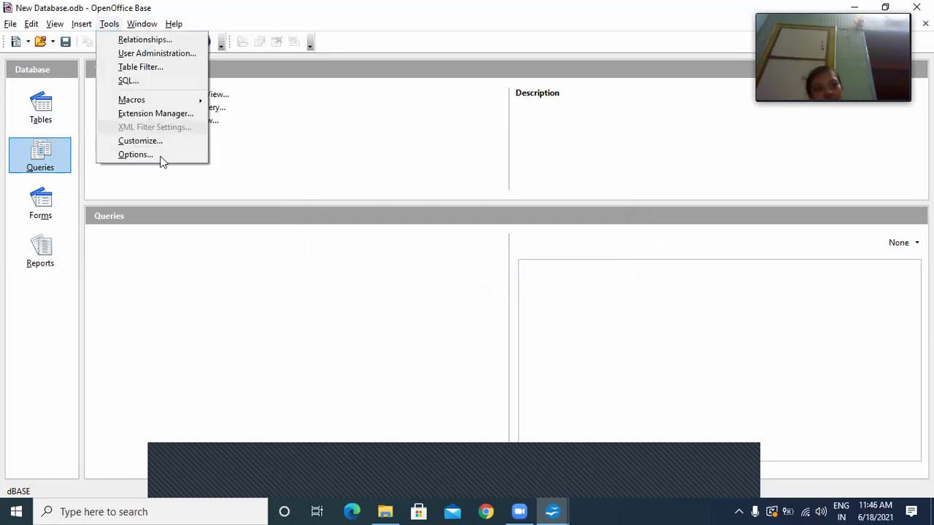
{"action": "left_click", "coordinate": [136, 155]}
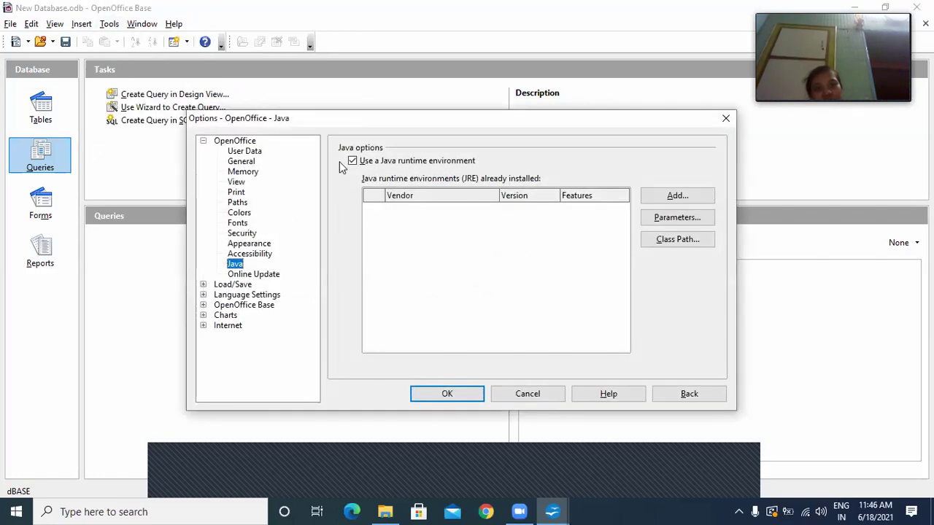
{"action": "left_click", "coordinate": [354, 161]}
{"action": "left_click", "coordinate": [462, 394]}
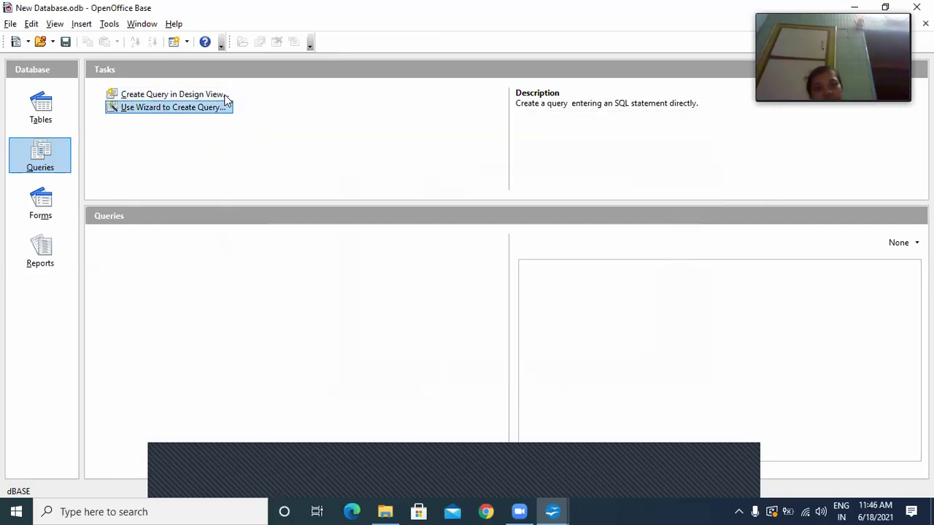
{"action": "left_click", "coordinate": [206, 108]}
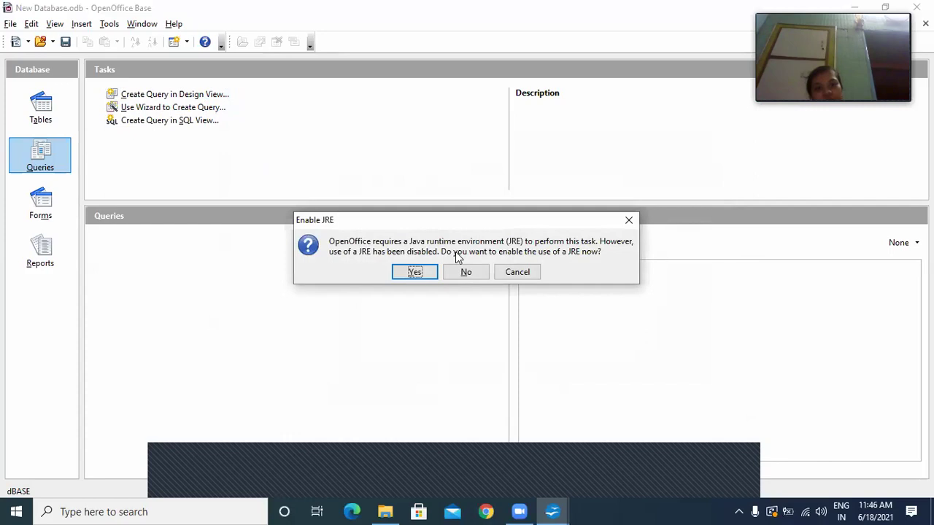
{"action": "left_click", "coordinate": [457, 276]}
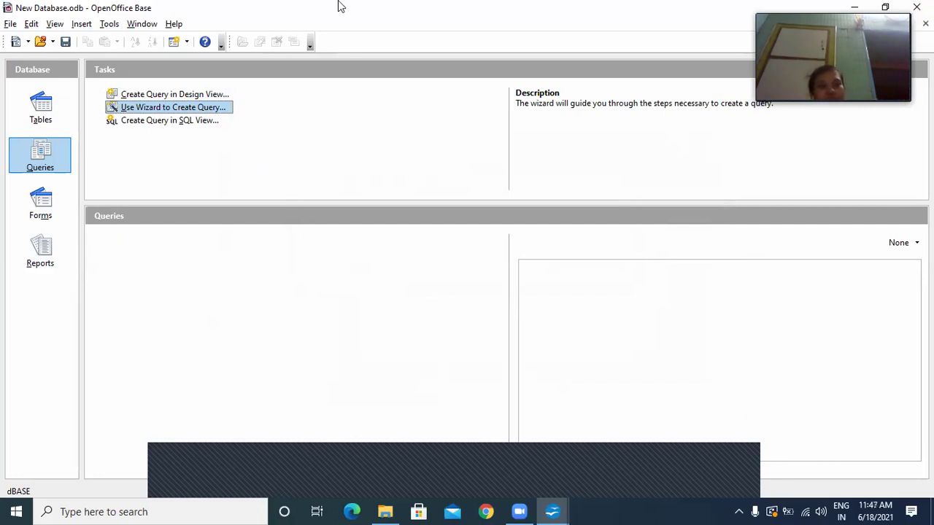
Start a query in Design View with the Student table and its Roll no. field, and close it without saving.
{"action": "left_click", "coordinate": [202, 100]}
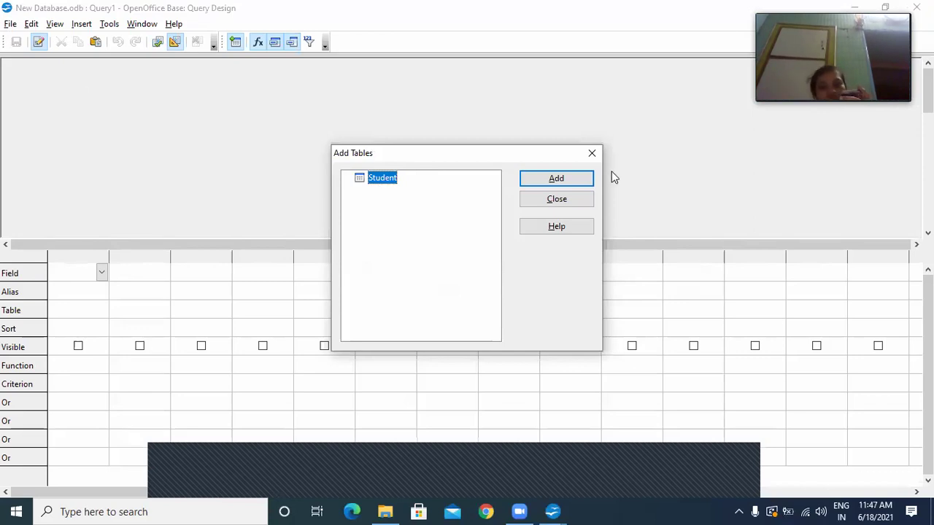
{"action": "left_click", "coordinate": [577, 180]}
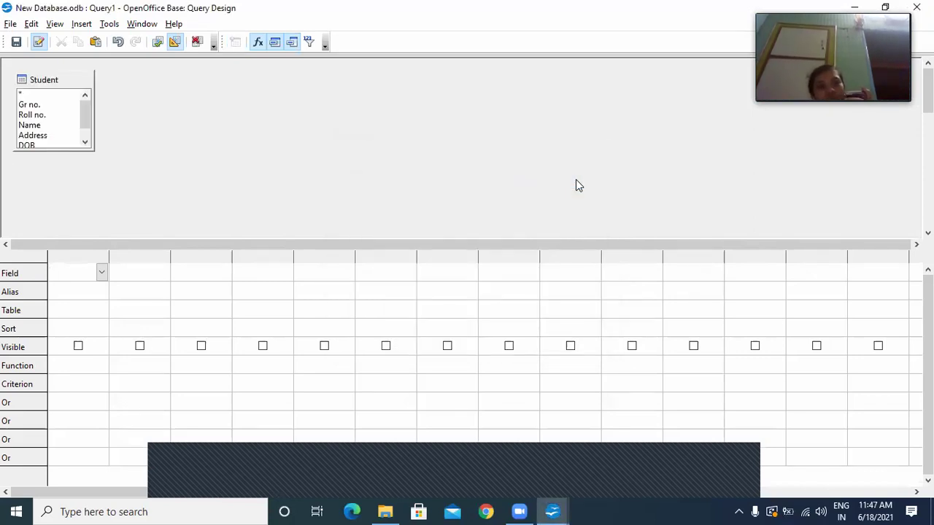
{"action": "mouse_move", "coordinate": [81, 118]}
{"action": "left_mouse_down"}
{"action": "mouse_move", "coordinate": [84, 157]}
{"action": "mouse_move", "coordinate": [82, 115]}
{"action": "left_mouse_up"}
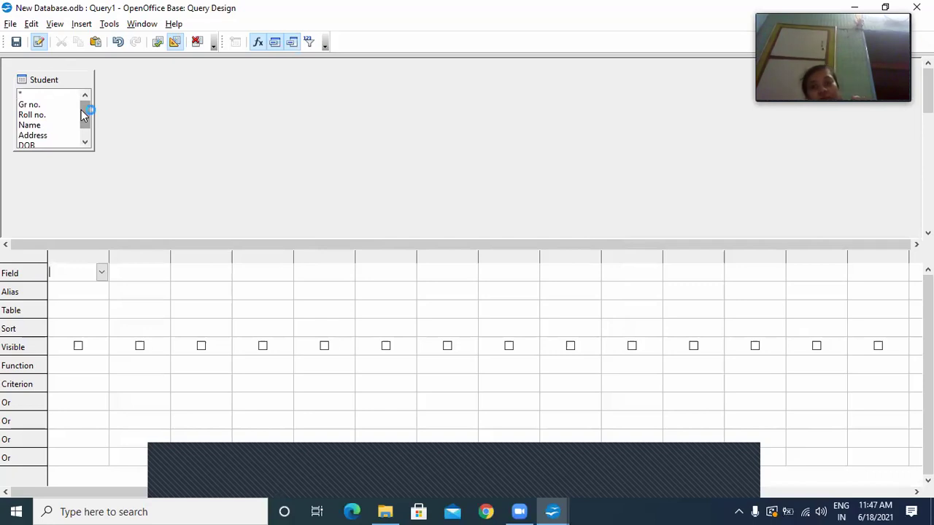
{"action": "left_click", "coordinate": [102, 273]}
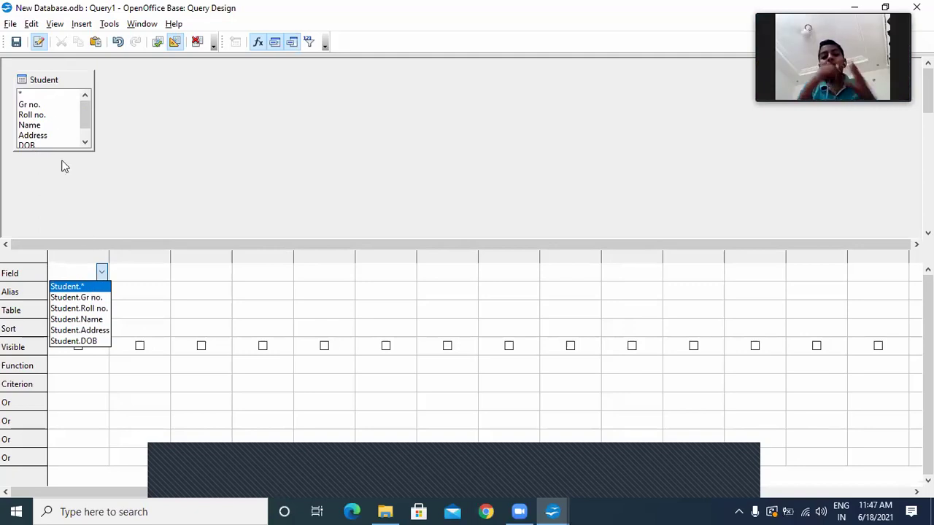
{"action": "left_click", "coordinate": [83, 308]}
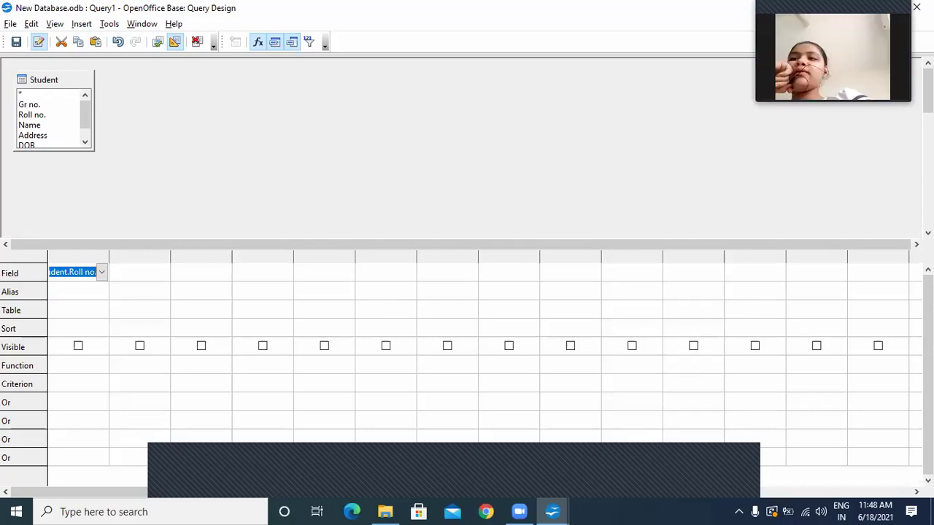
{"action": "left_click", "coordinate": [916, 7]}
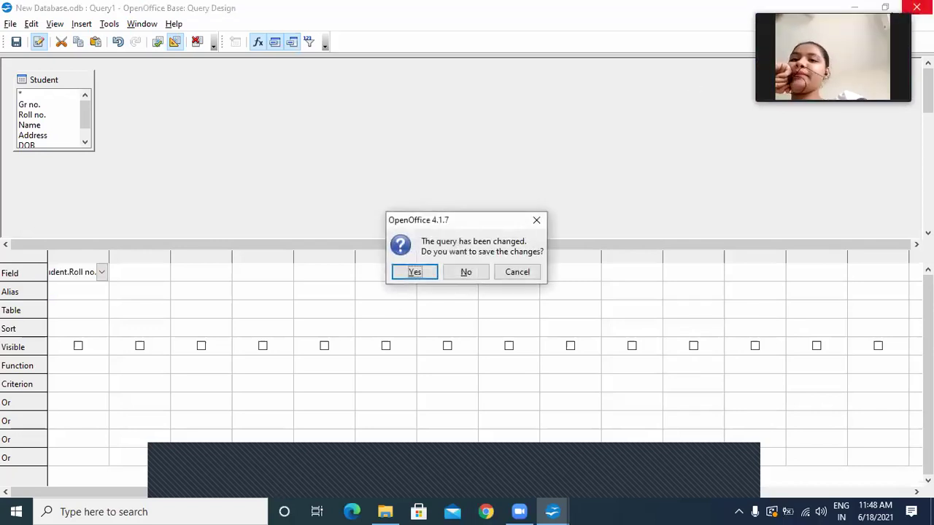
{"action": "left_click", "coordinate": [461, 271]}
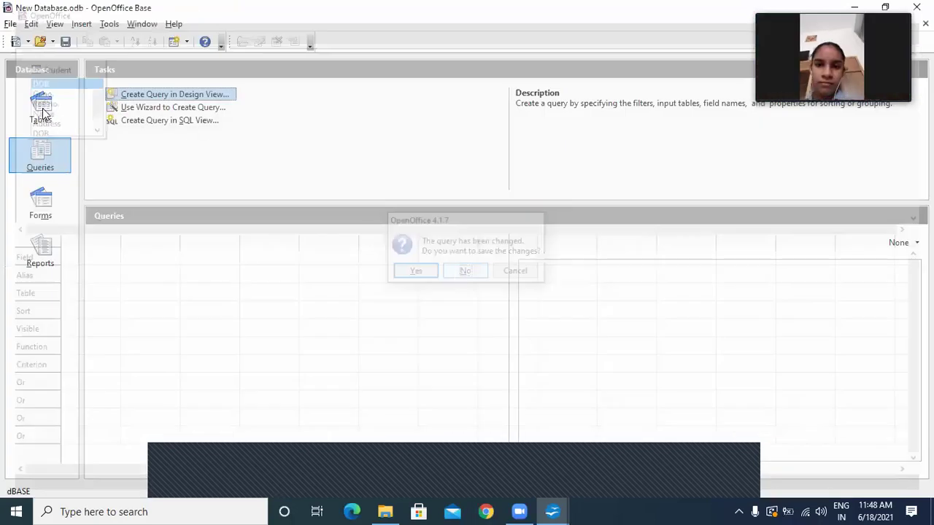
Open the Student table's data and add a record with Gr no. 1026, Roll no. 802, Name pqr, Address PQR and the date of birth.
{"action": "double_click", "coordinate": [129, 239]}
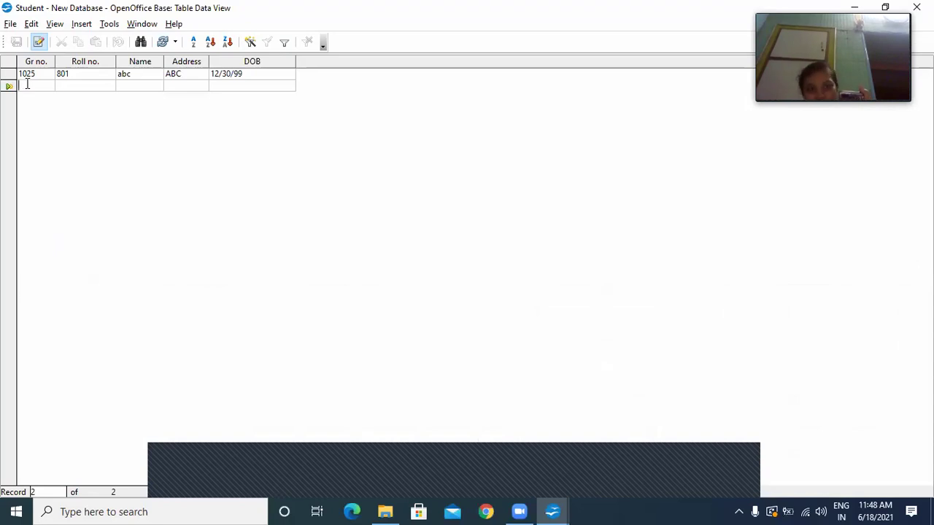
{"action": "type", "text": "1026"}
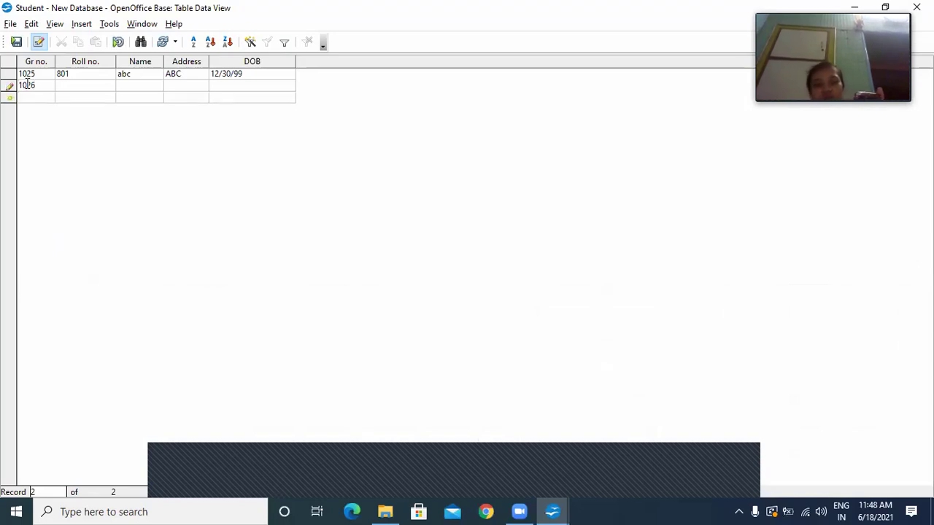
{"action": "key", "text": "Tab"}
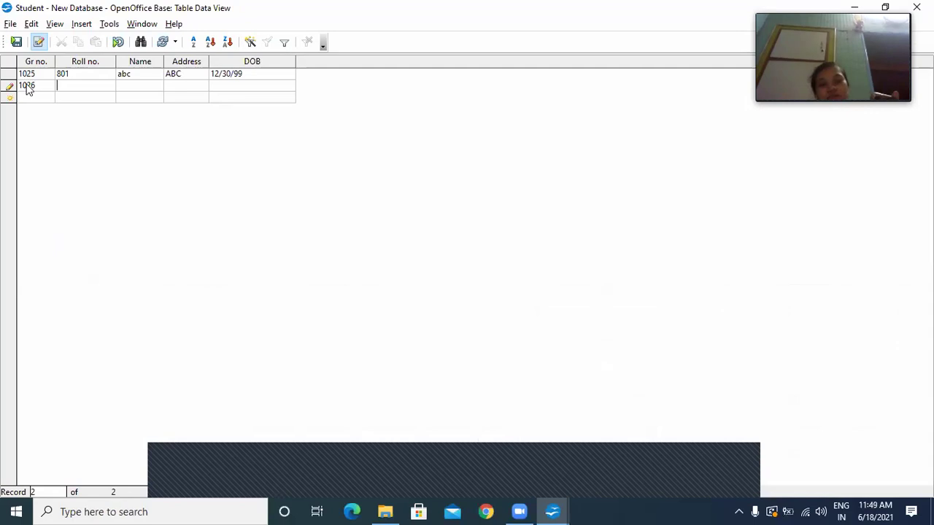
{"action": "type", "text": "802"}
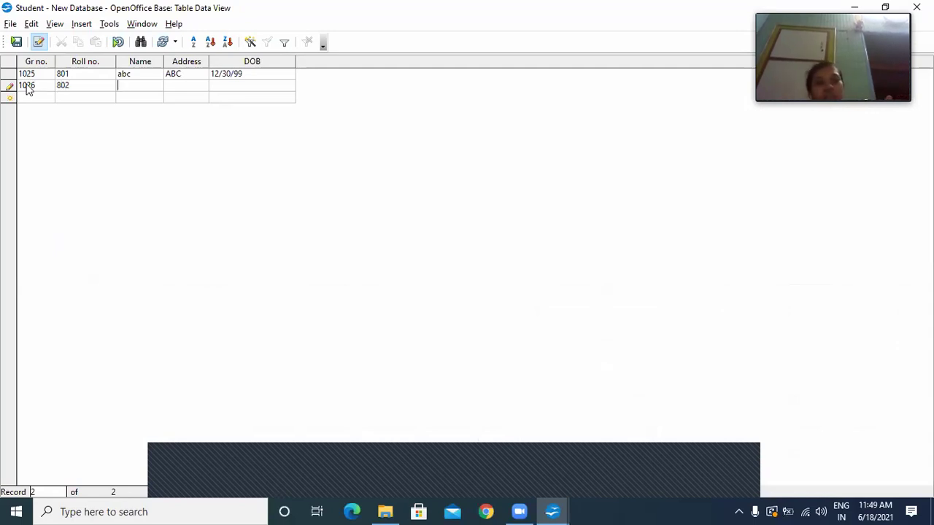
{"action": "type", "text": "p"}
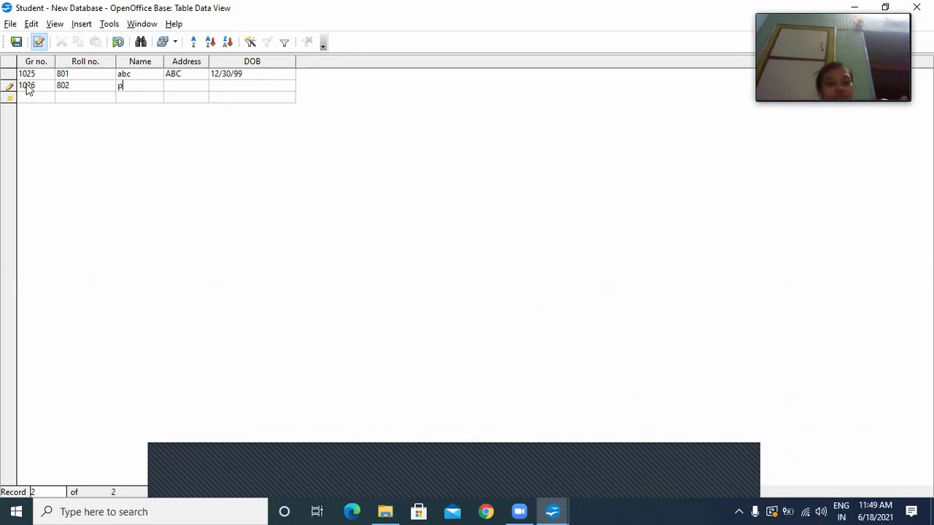
{"action": "type", "text": "Q"}
{"action": "key", "text": "BackSpace"}
{"action": "type", "text": "qr"}
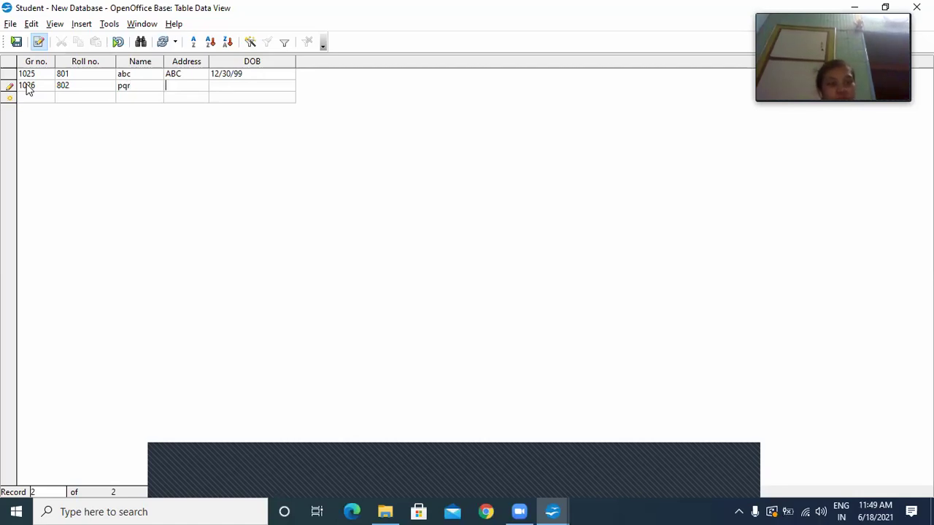
{"action": "type", "text": "PQR"}
{"action": "type", "text": "12/03/"}
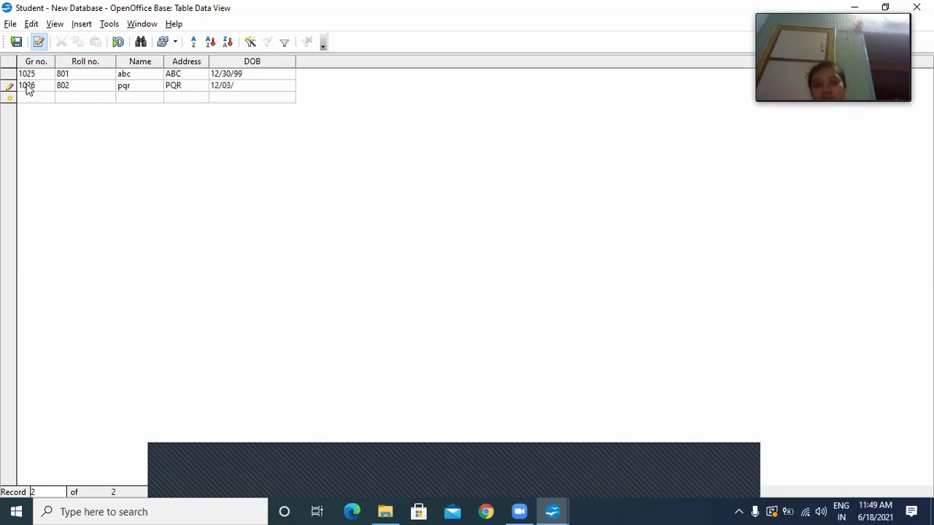
{"action": "type", "text": "98"}
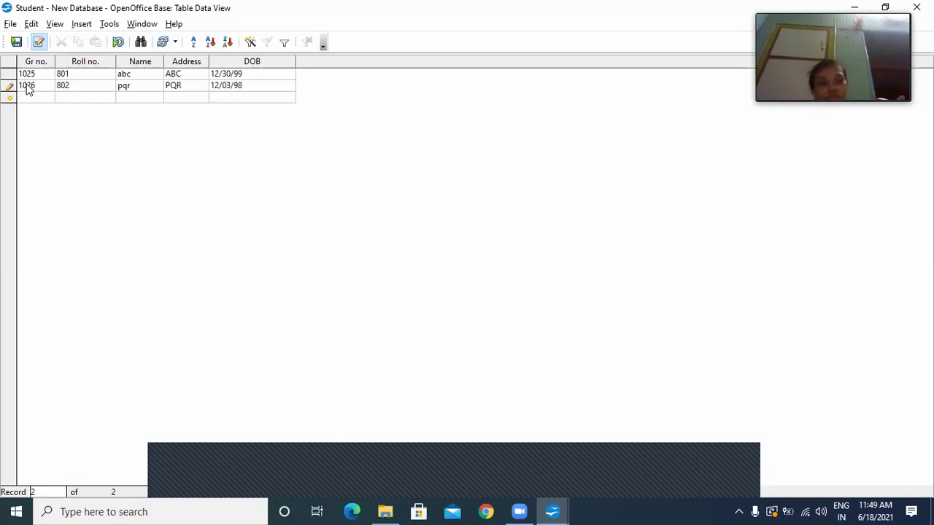
{"action": "key", "text": "Return"}
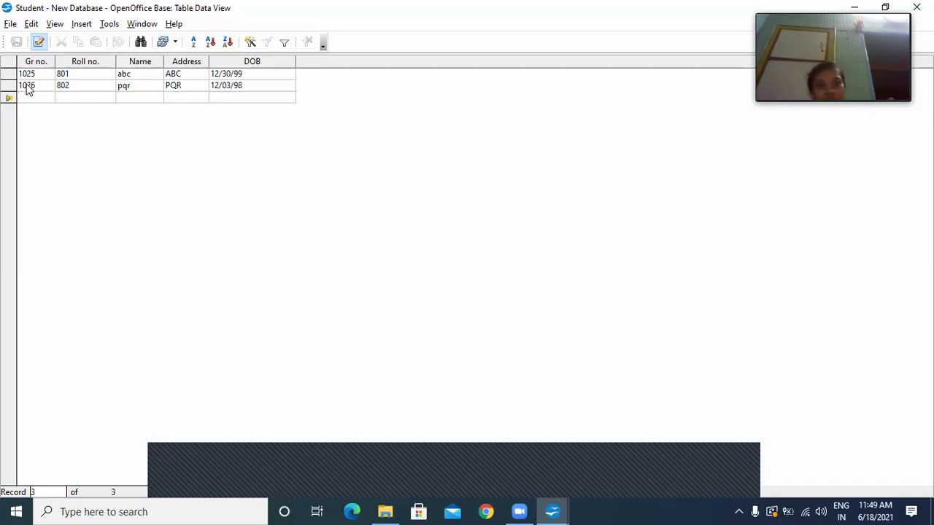
Start a third record in the Student table with Gr no. 1027 and Roll no. 803.
{"action": "type", "text": "1"}
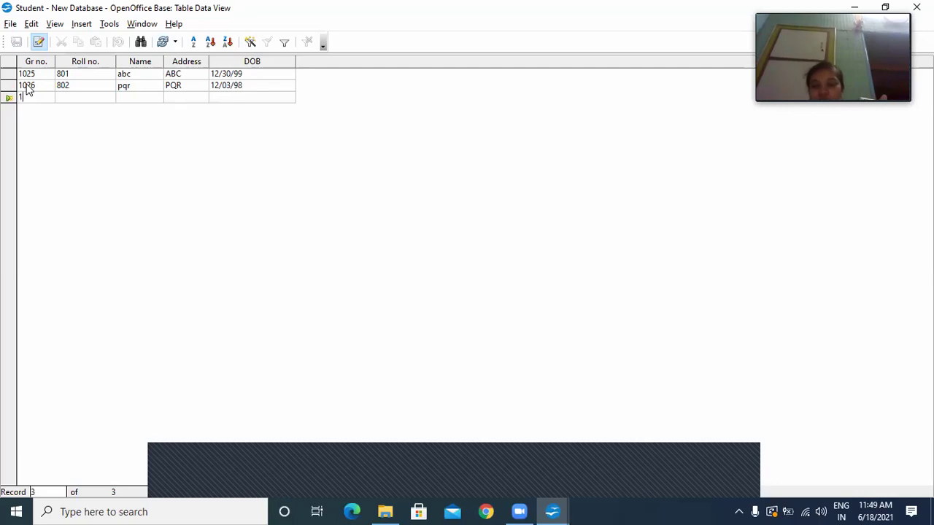
{"action": "type", "text": "027"}
{"action": "type", "text": "803"}
{"action": "key", "text": "Tab"}
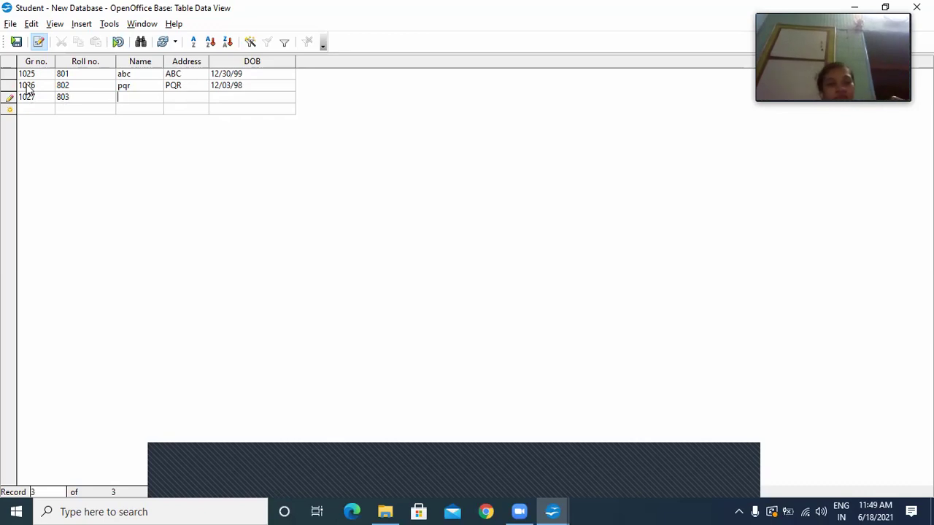
{"action": "type", "text": "MNO"}
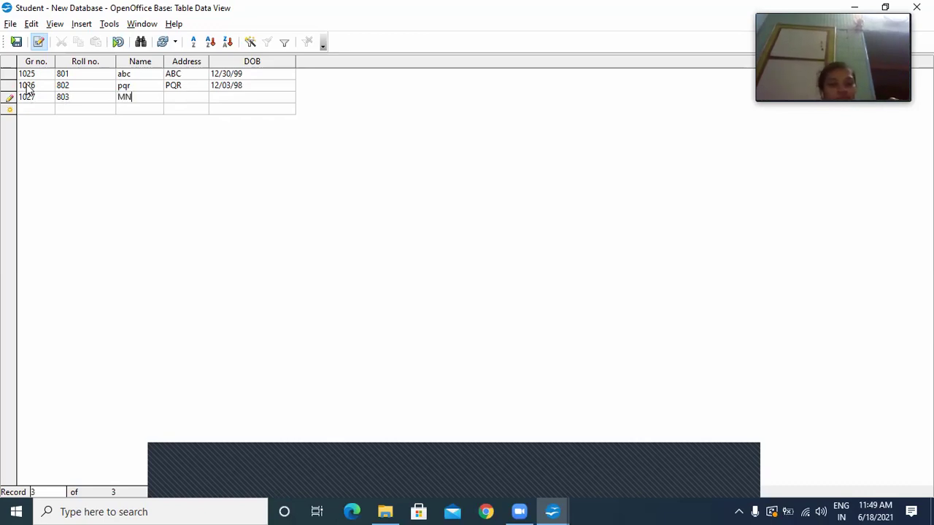
{"action": "key", "text": "BackSpace"}
{"action": "key", "text": "BackSpace"}
{"action": "key", "text": "BackSpace"}
{"action": "key", "text": "Tab"}
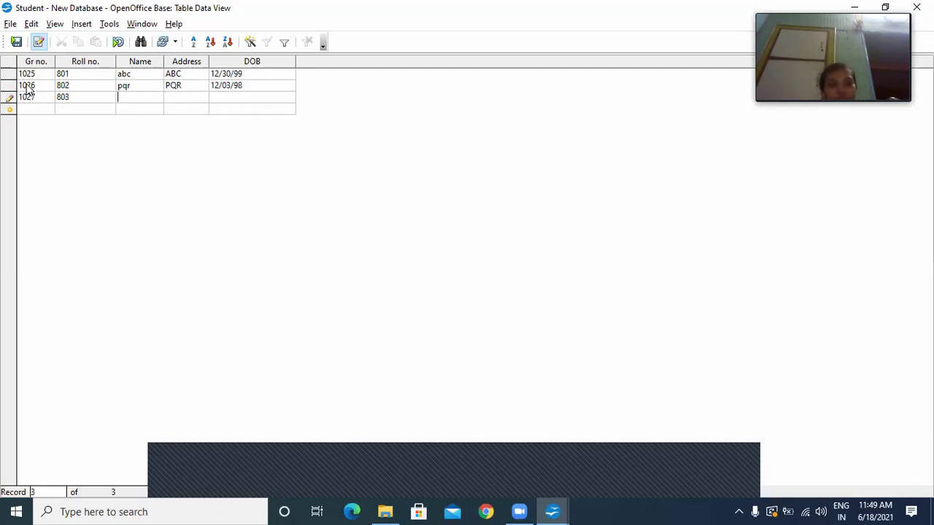
Complete the 1027 record with Name mno, Address MNO and the date of birth, and close the table's data.
{"action": "type", "text": "mno"}
{"action": "key", "text": "Tab"}
{"action": "type", "text": "MNO"}
{"action": "key", "text": "Tab"}
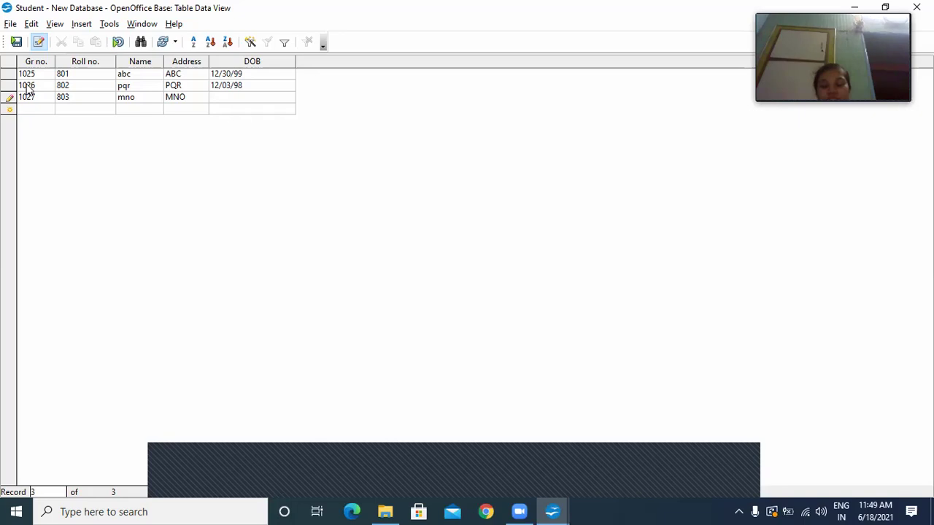
{"action": "type", "text": "7/"}
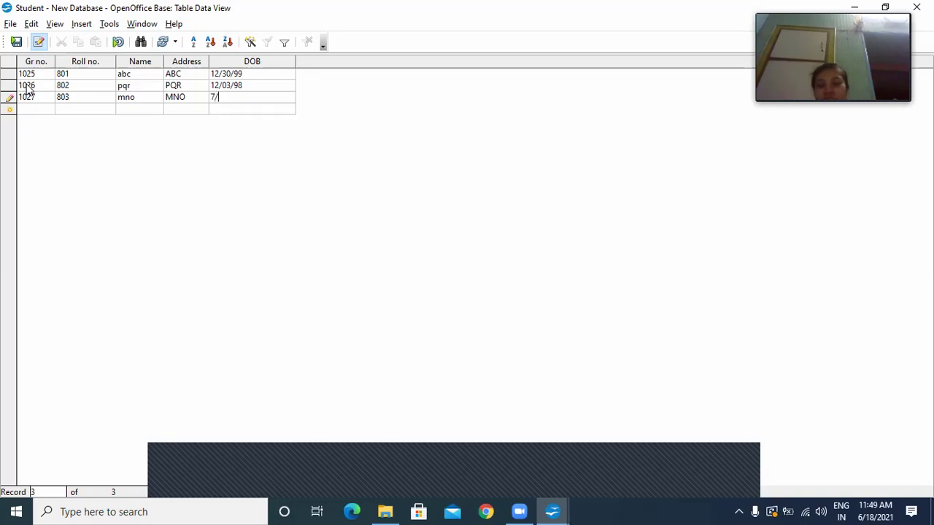
{"action": "type", "text": "5/94"}
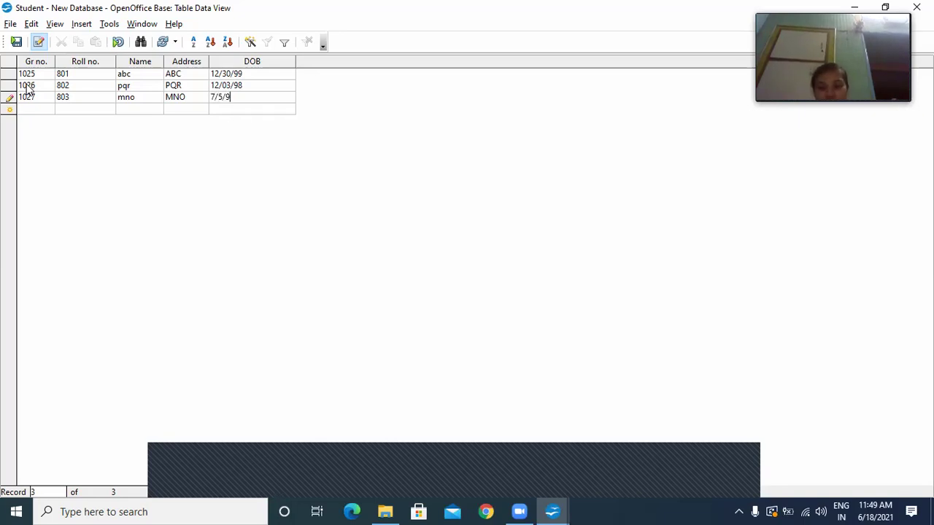
{"action": "key", "text": "Tab"}
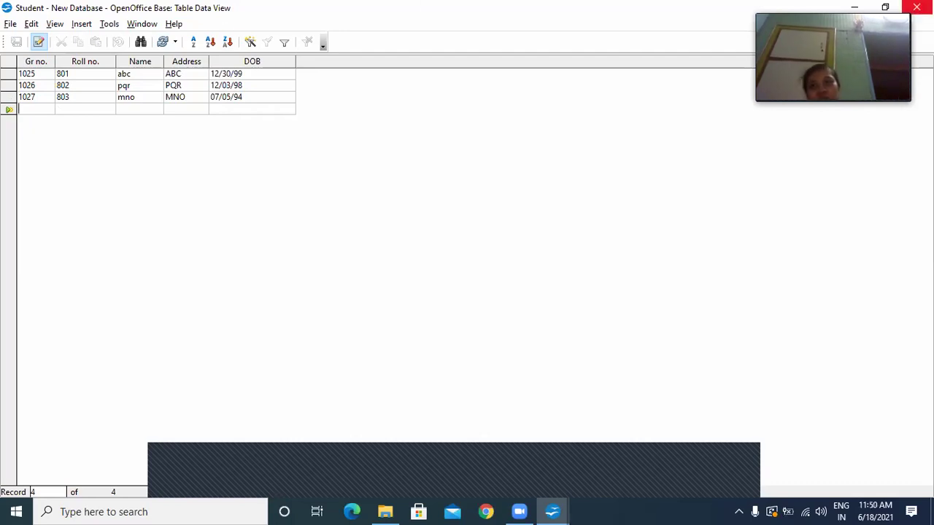
{"action": "left_click", "coordinate": [916, 8]}
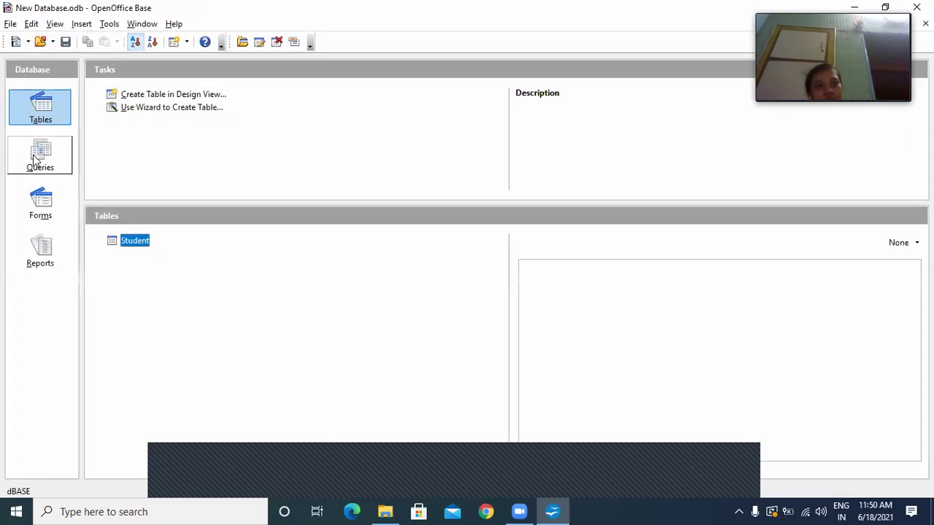
Create a query in Design View, add the Student table and choose its Roll no. as the first field.
{"action": "left_click", "coordinate": [40, 155]}
{"action": "left_click", "coordinate": [153, 95]}
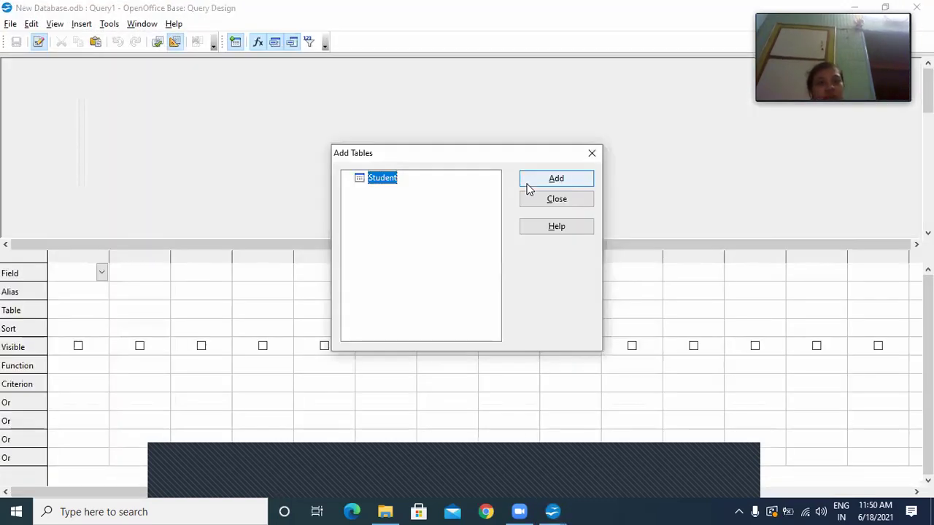
{"action": "left_click", "coordinate": [527, 183]}
{"action": "left_click", "coordinate": [43, 117]}
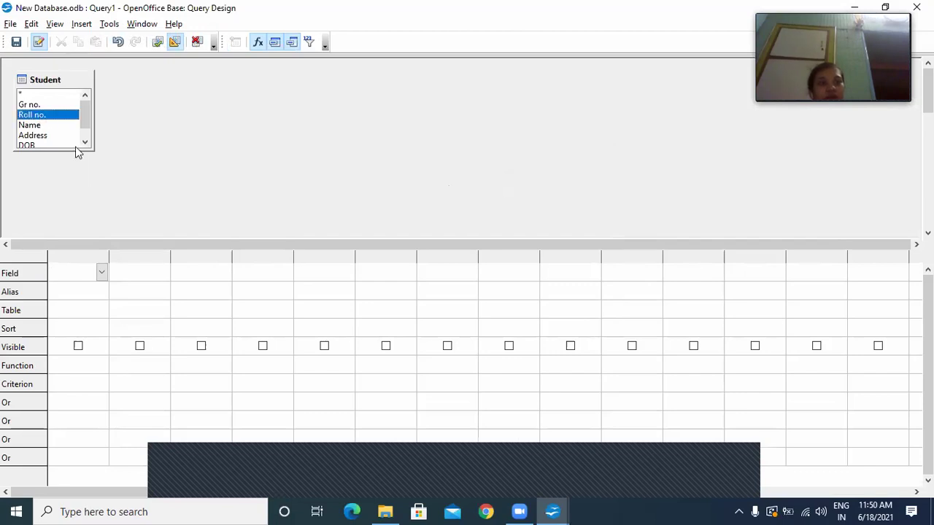
{"action": "left_click", "coordinate": [101, 273]}
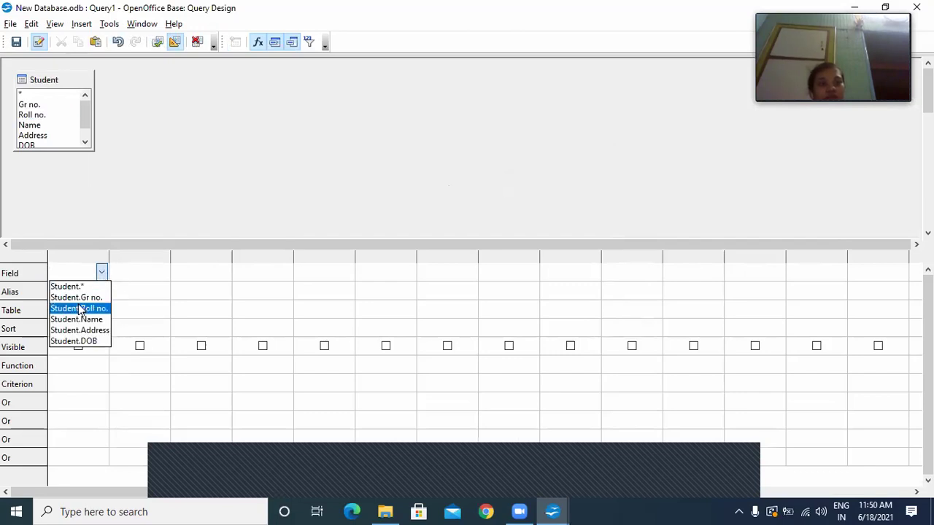
{"action": "left_click", "coordinate": [79, 309]}
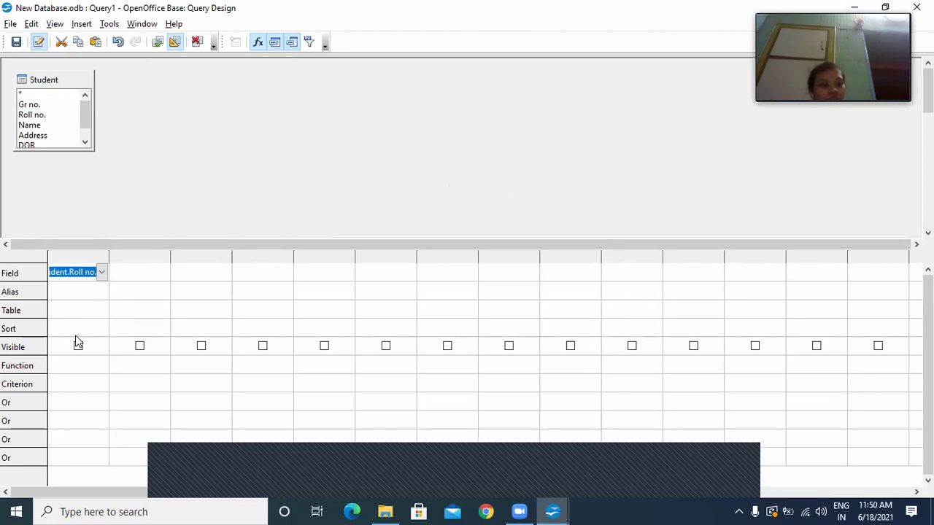